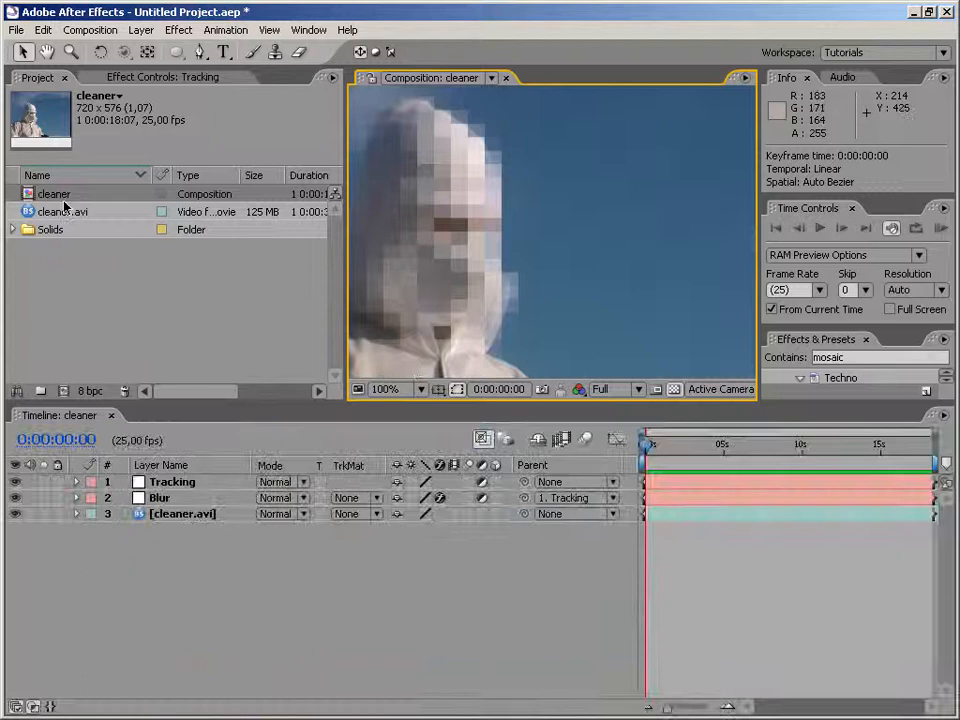
Step: Delete the existing cleaner composition and the Solids folder from the project, keeping only the cleaner.avi footage
left_click(60, 195)
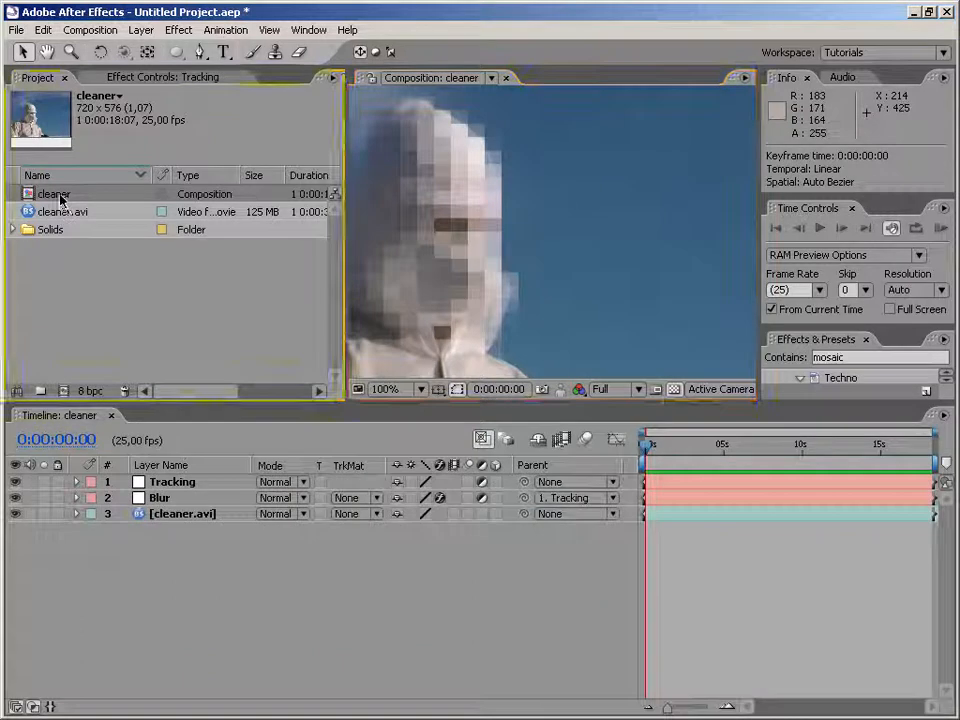
key("Delete")
key("Return")
left_click(41, 212)
key("Delete")
key("Return")
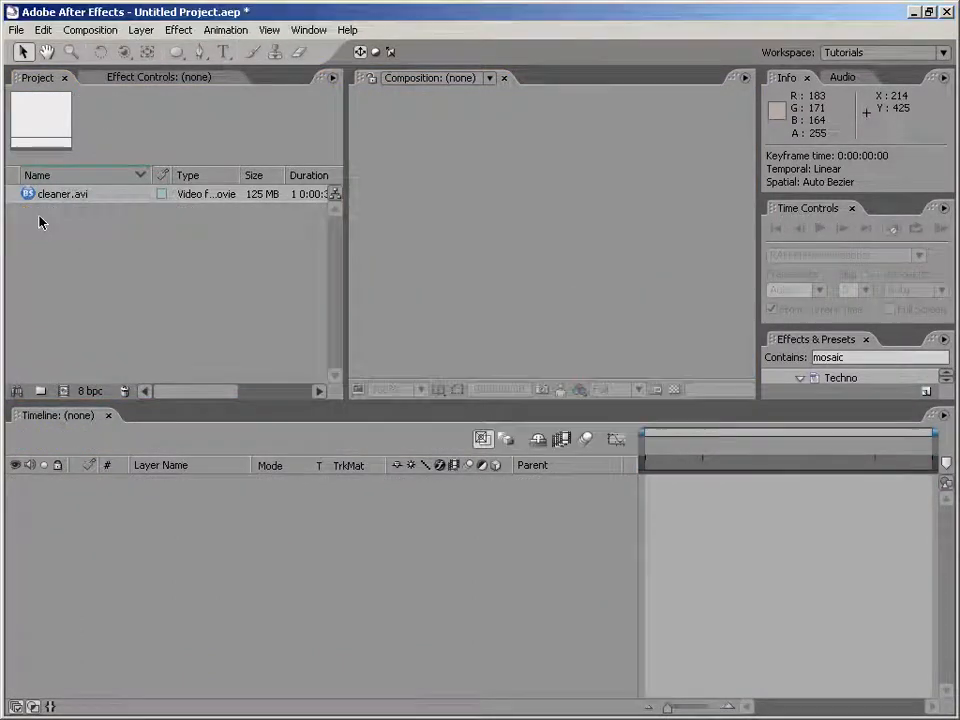
left_click(65, 225)
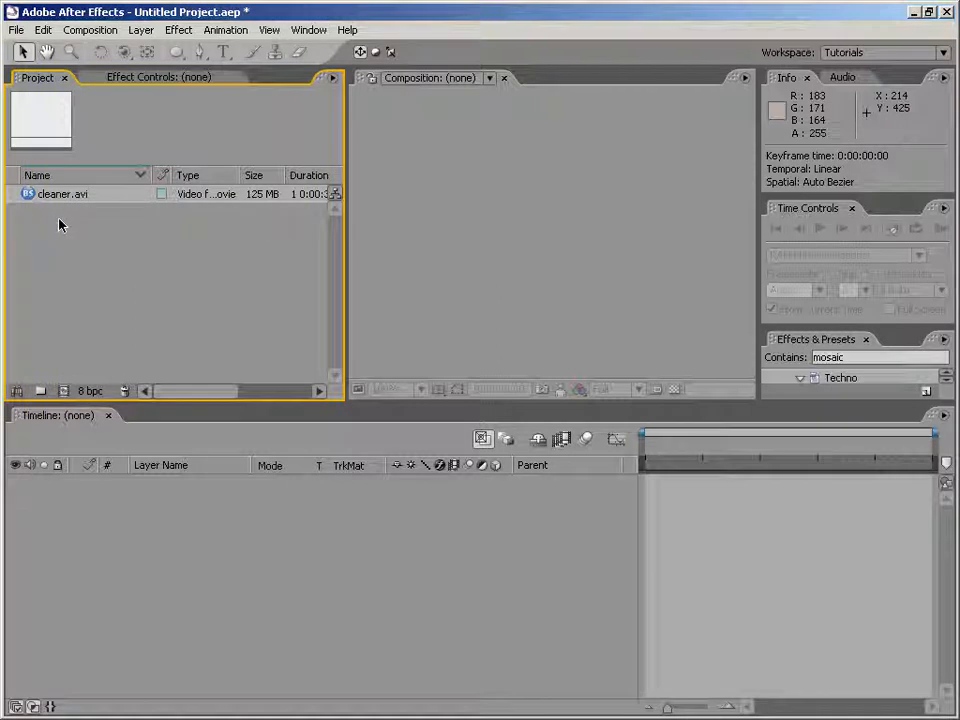
Step: Preview the cleaner.avi footage at 50% magnification, scrub through it to examine the head's movement, and close the preview
left_click(61, 197)
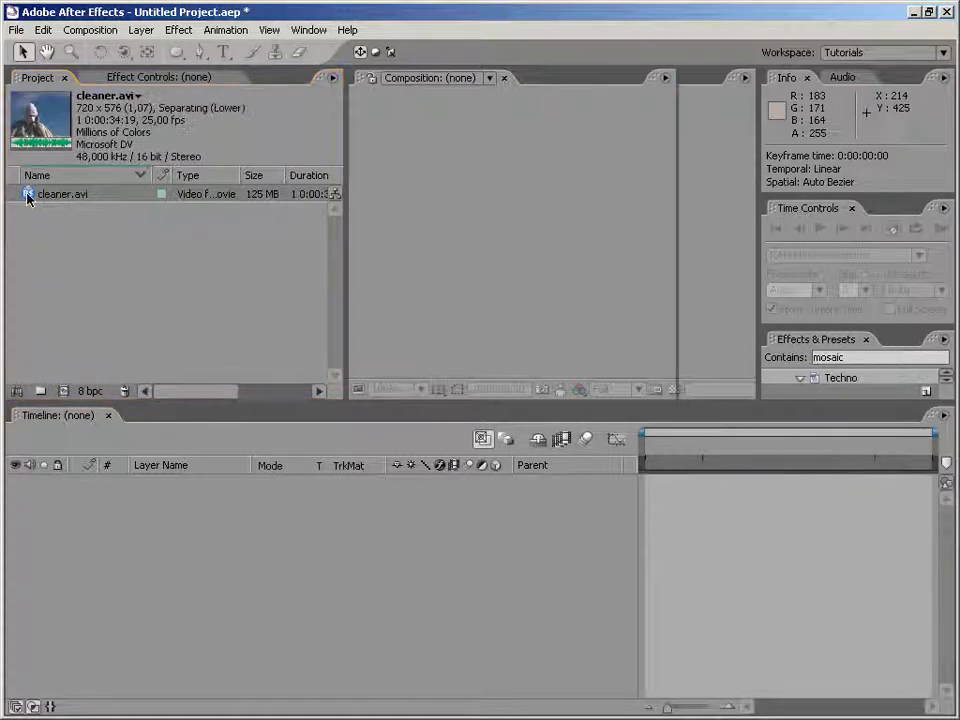
double_click(28, 196)
left_click_drag(673, 285, 290, 287)
left_click(360, 390)
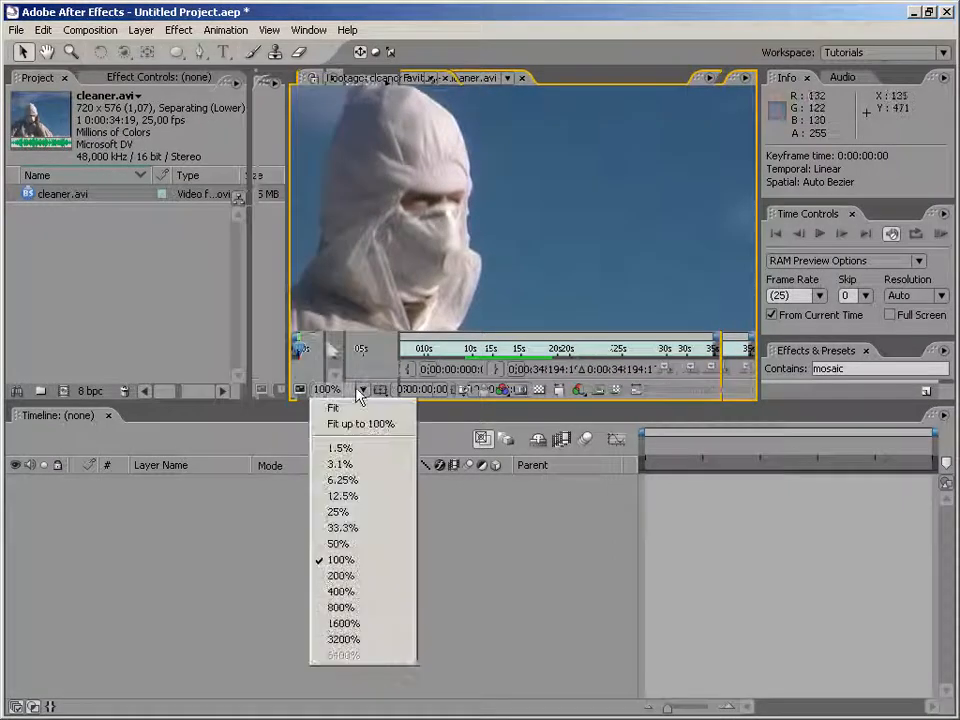
left_click(370, 543)
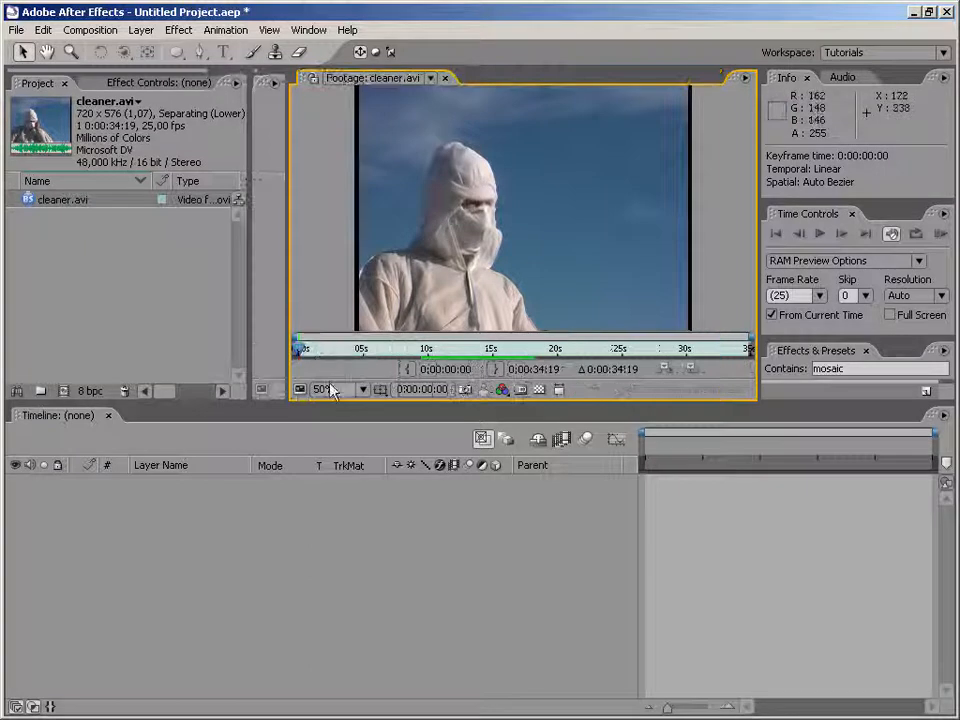
left_click_drag(307, 360, 352, 370)
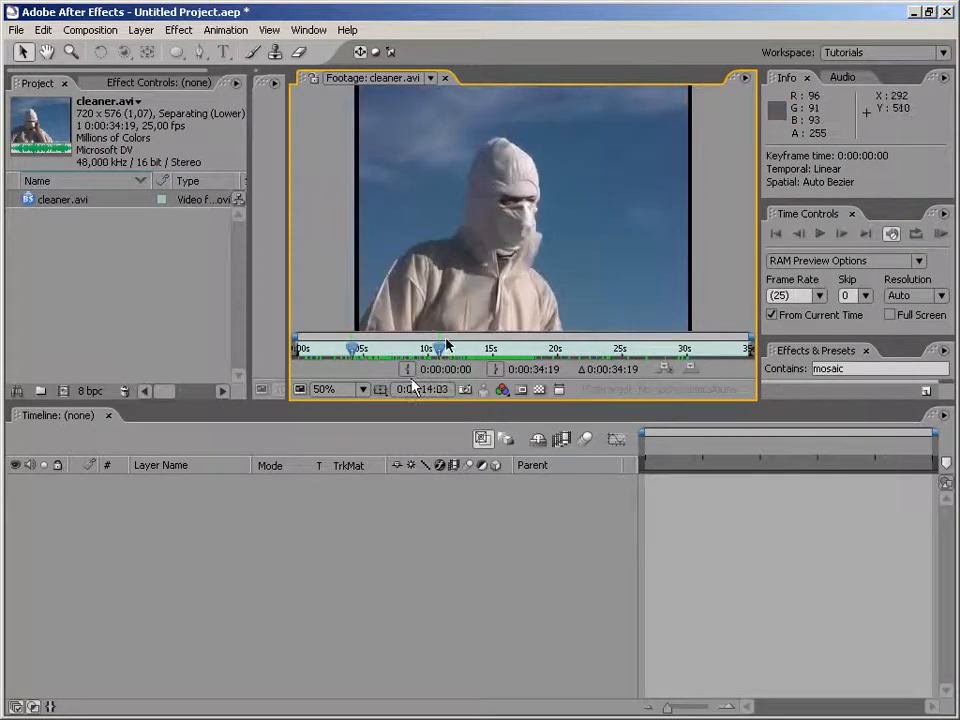
left_click(446, 79)
Step: Create a composition from cleaner.avi and trim it to a work area ending at 0:00:18:19
left_click_drag(30, 200, 62, 398)
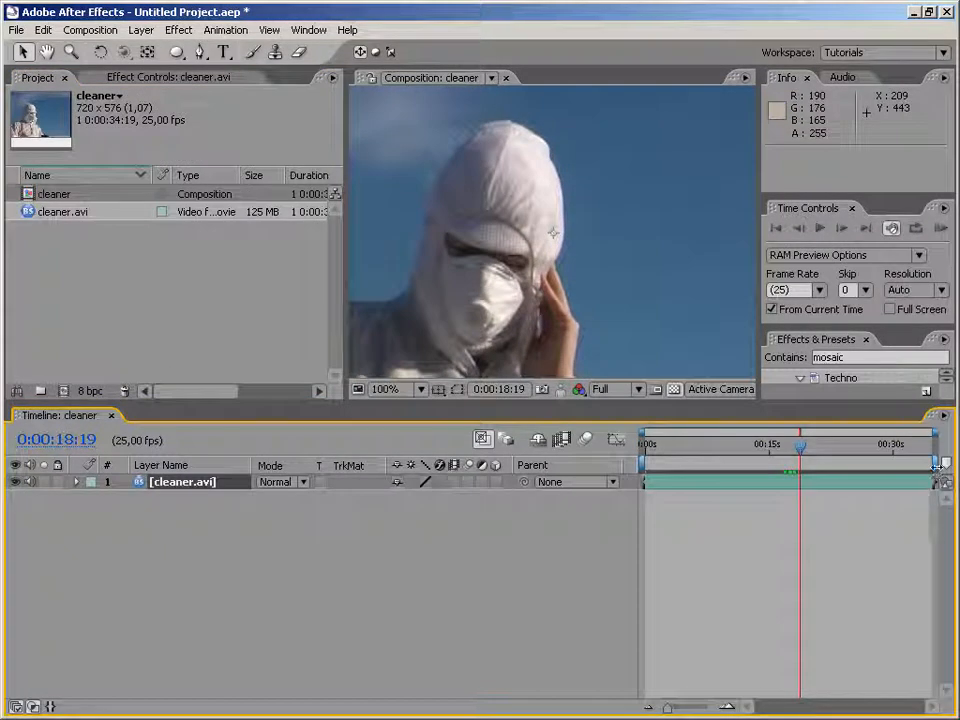
left_click_drag(935, 466, 803, 479)
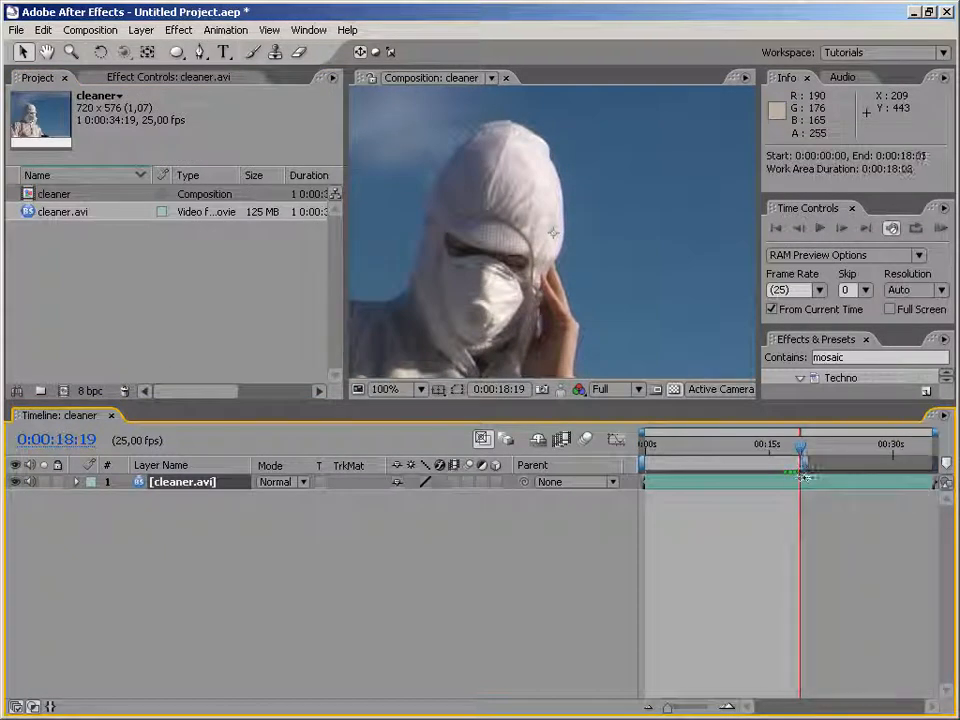
right_click(705, 460)
left_click(733, 501)
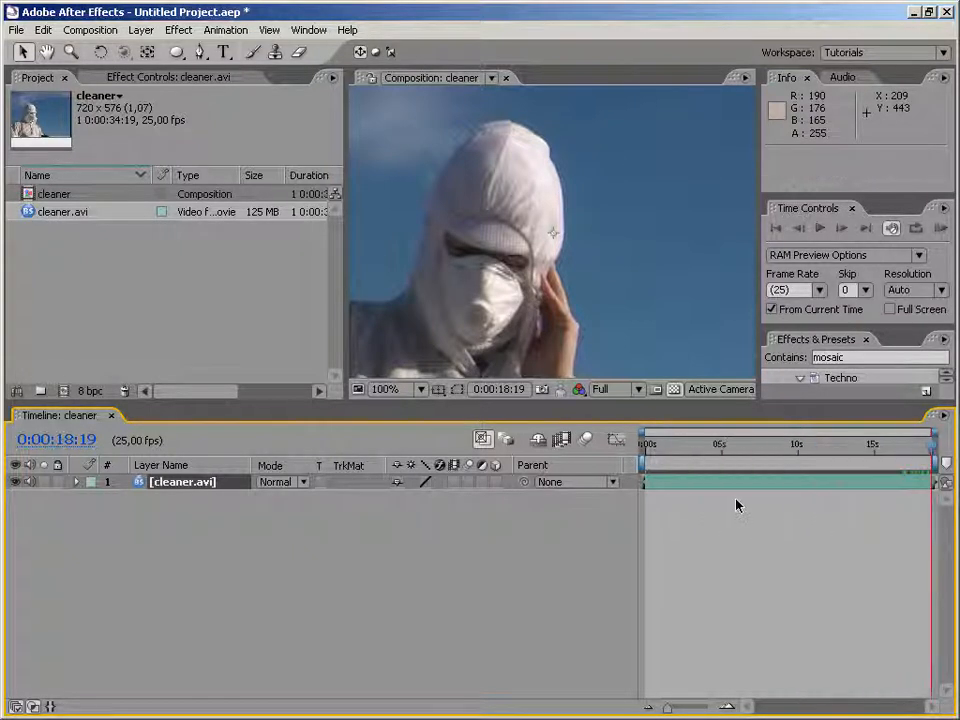
Step: Undo the composition trim, set the composition view to 50% magnification, and redo the trim
left_click_drag(920, 440, 767, 475)
key("ctrl+z")
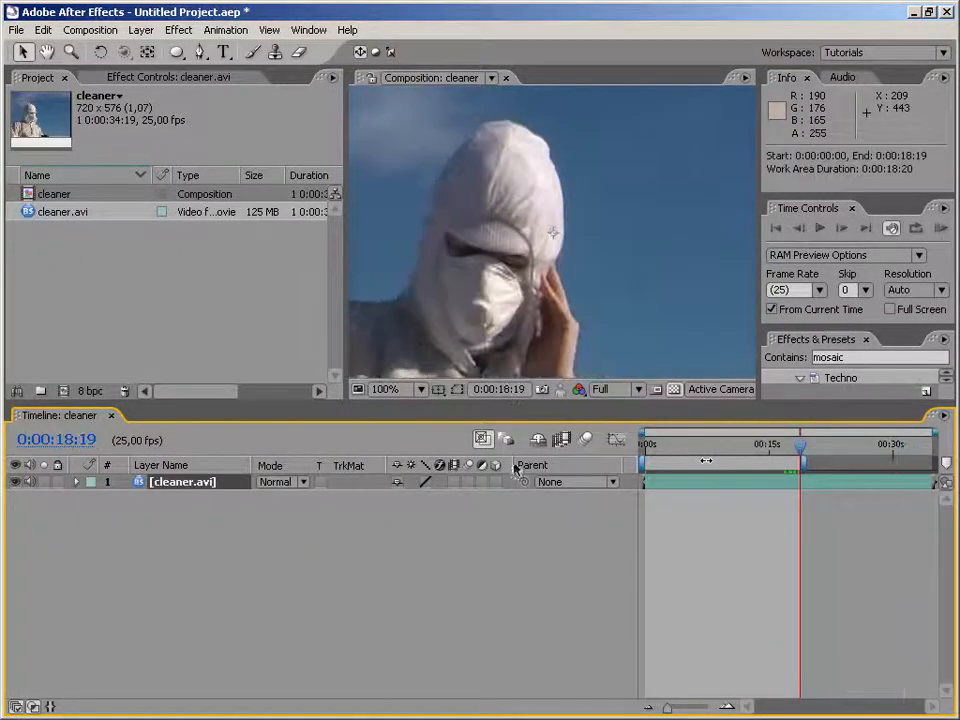
left_click(419, 391)
left_click(431, 544)
key("ctrl+shift+z")
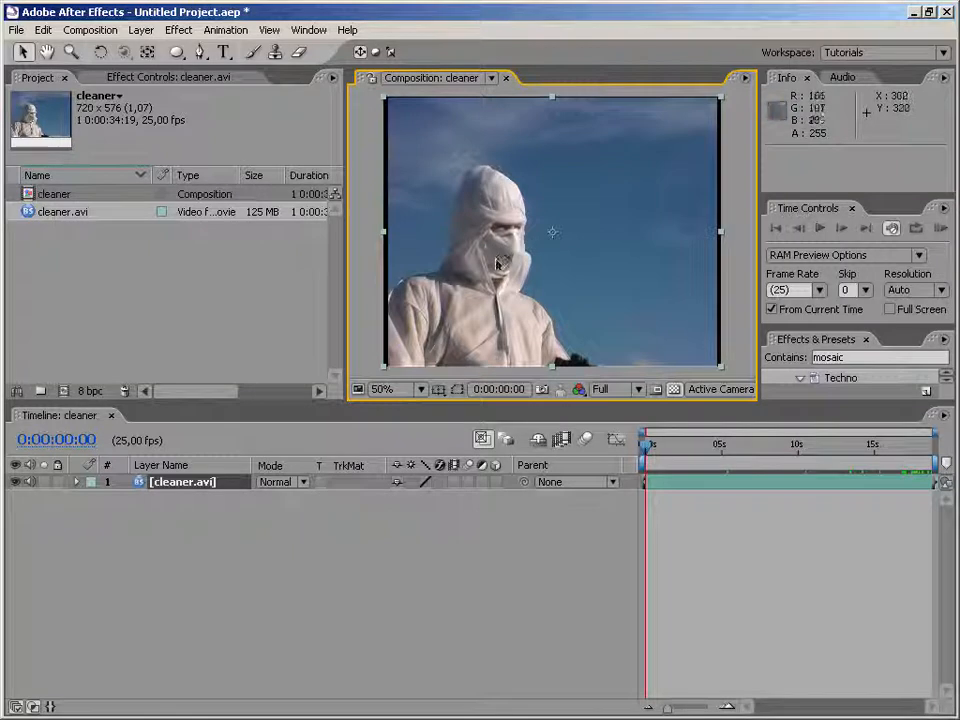
Step: Mute the audio of the cleaner.avi layer and duplicate the layer
right_click(298, 543)
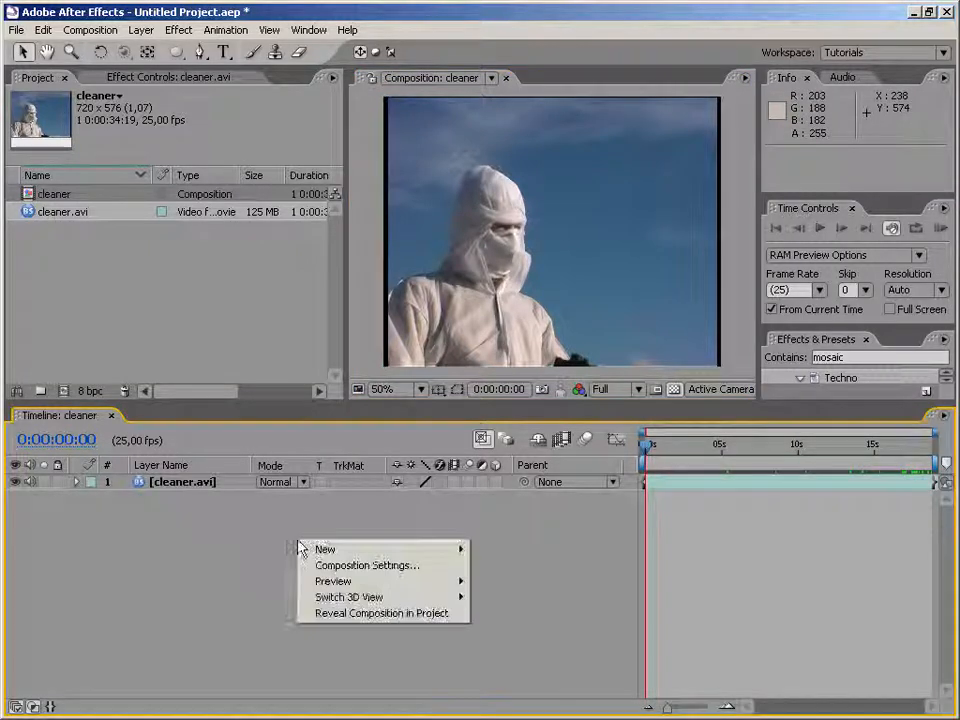
left_click(170, 523)
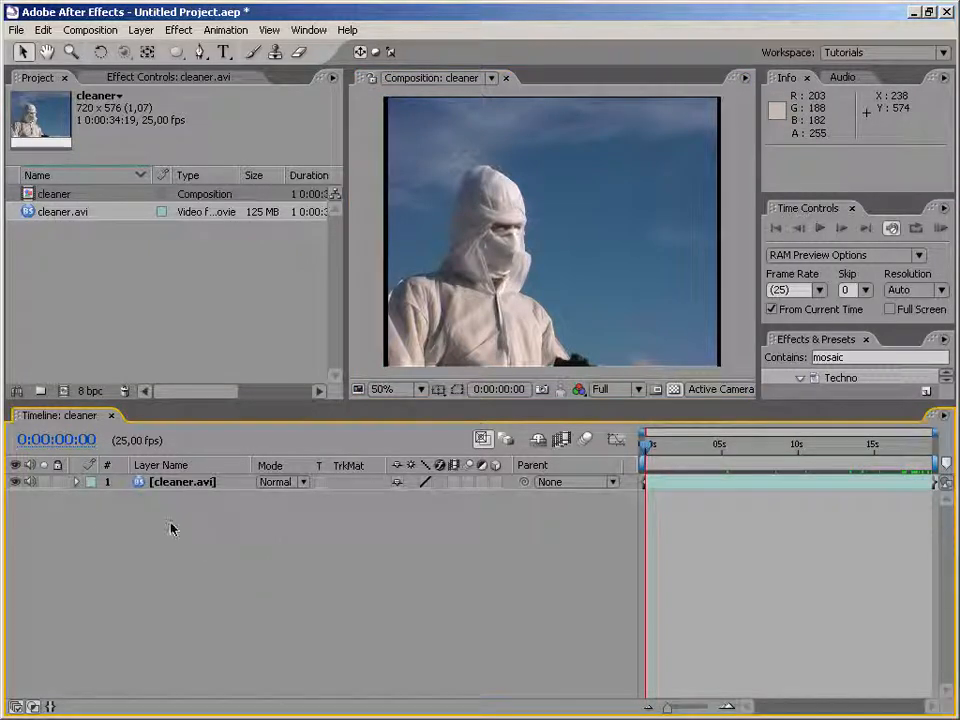
left_click(220, 488)
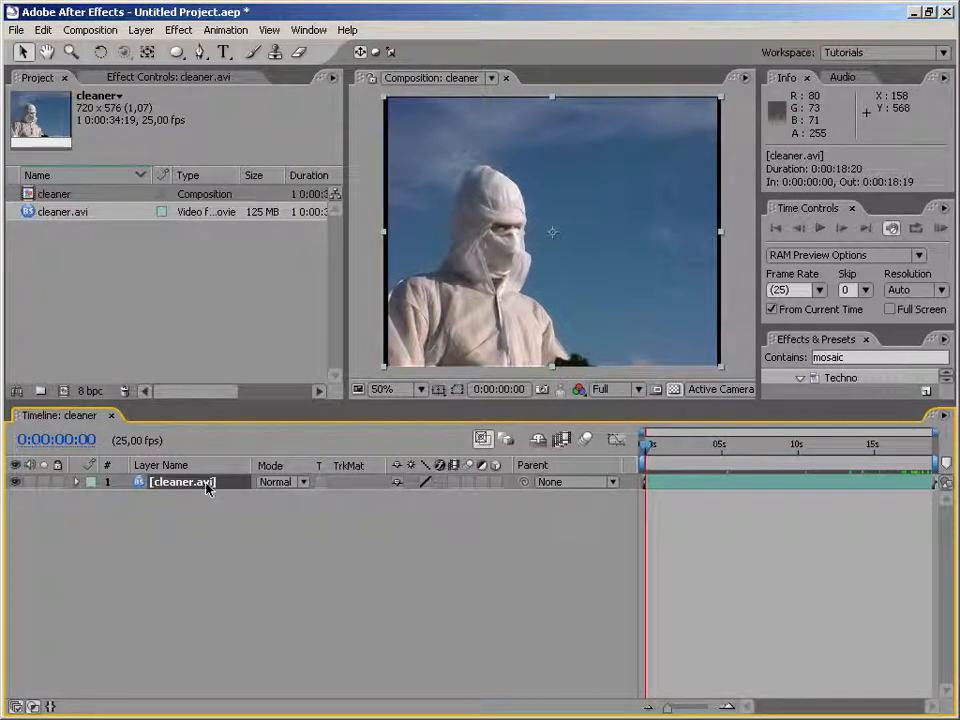
key("ctrl+d")
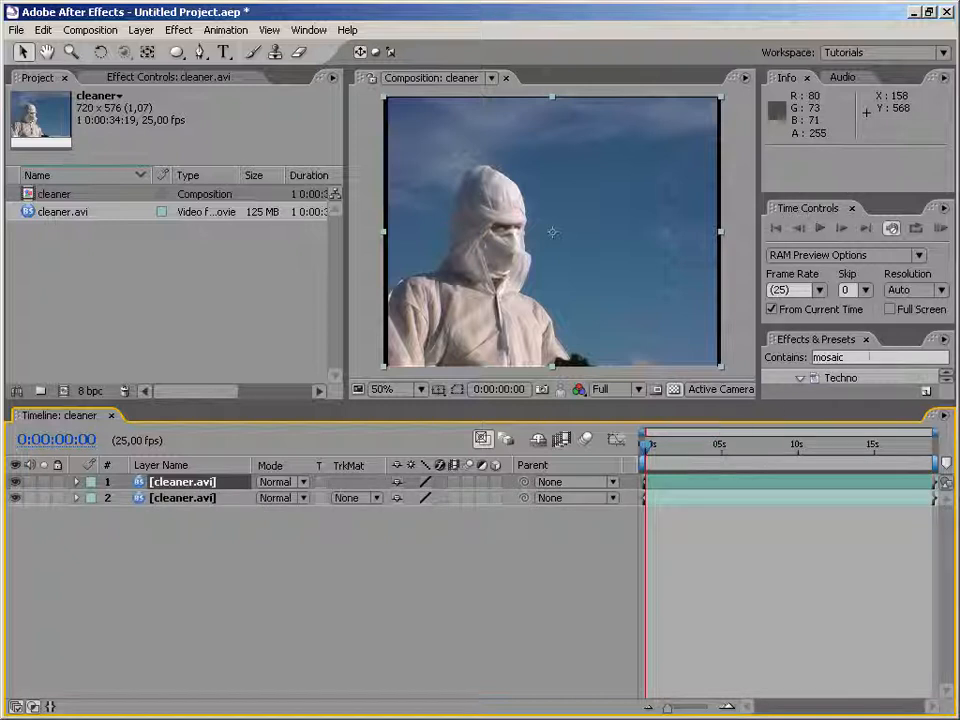
Step: Apply the Stylize Mosaic effect to the upper cleaner.avi layer with 40 horizontal and 40 vertical blocks
left_click_drag(900, 327, 900, 228)
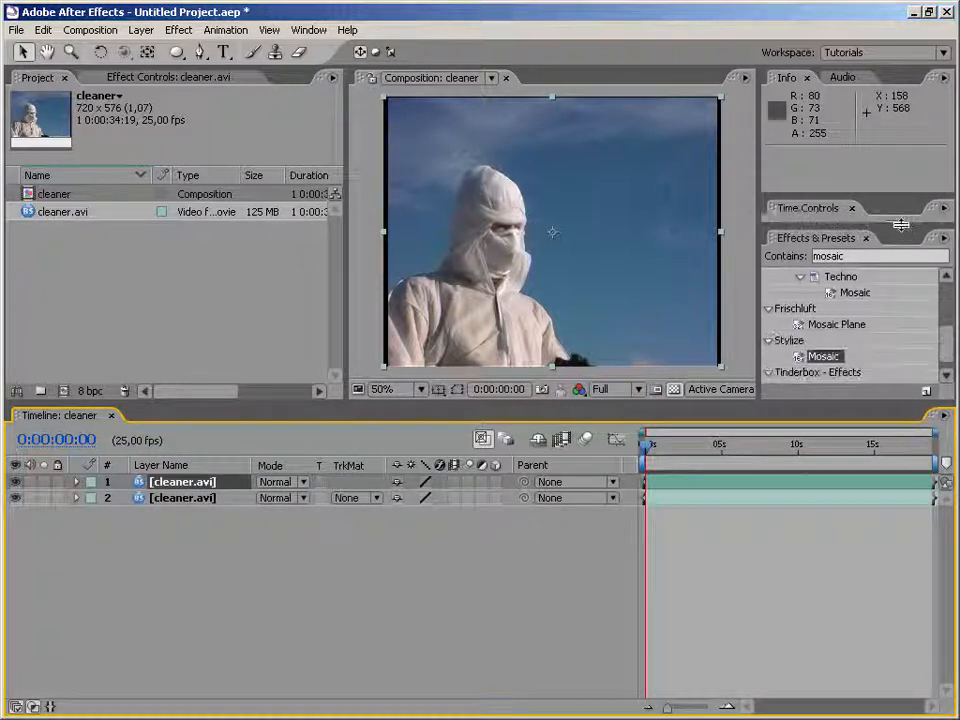
left_click_drag(815, 359, 476, 336)
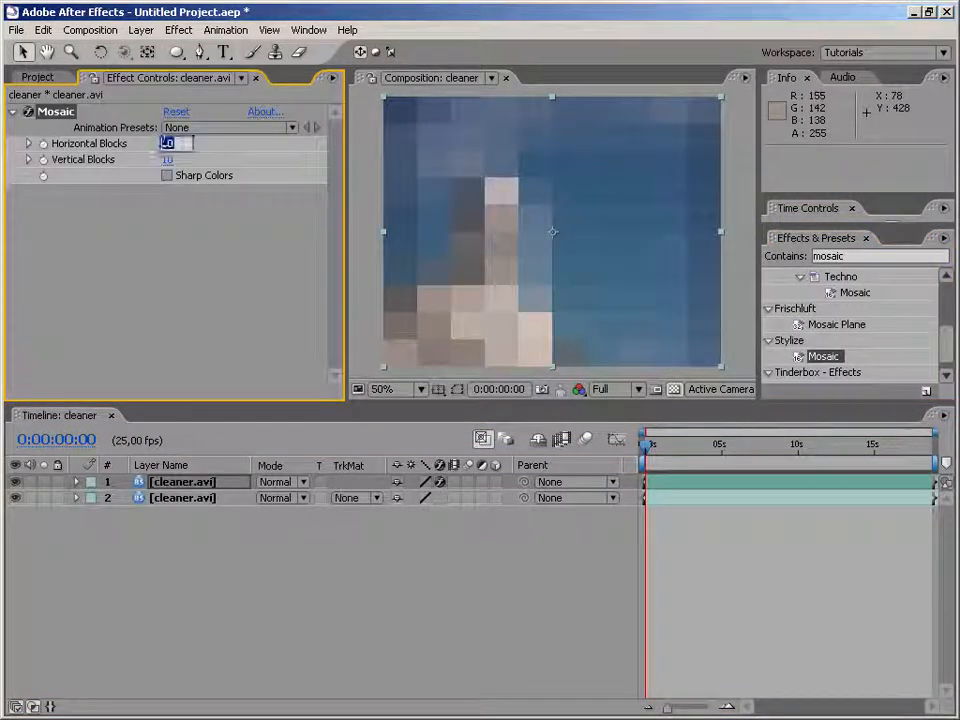
type("40")
key("Tab")
type("40")
key("Return")
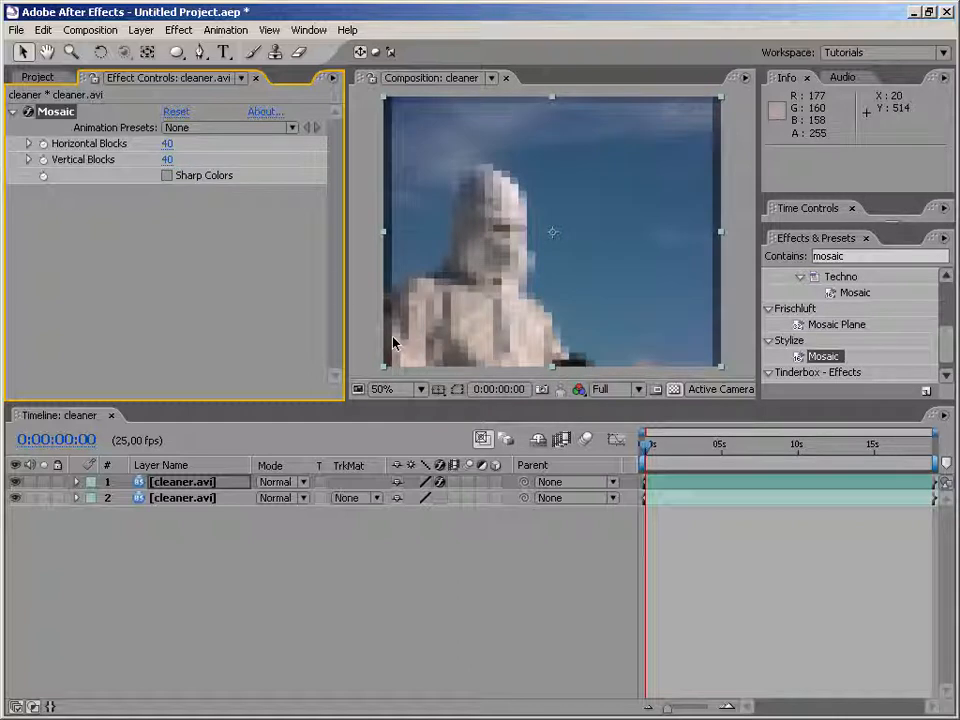
Step: Draw an elliptical mask around the person's head on the mosaic layer, starting from the face's centre
left_click(177, 54)
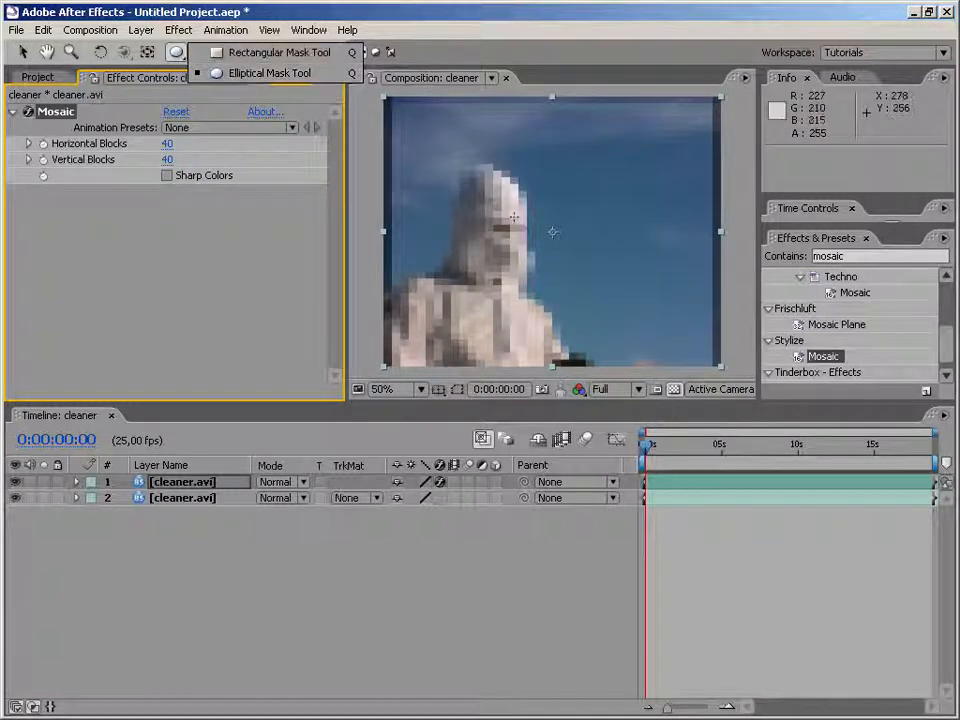
left_click(241, 74)
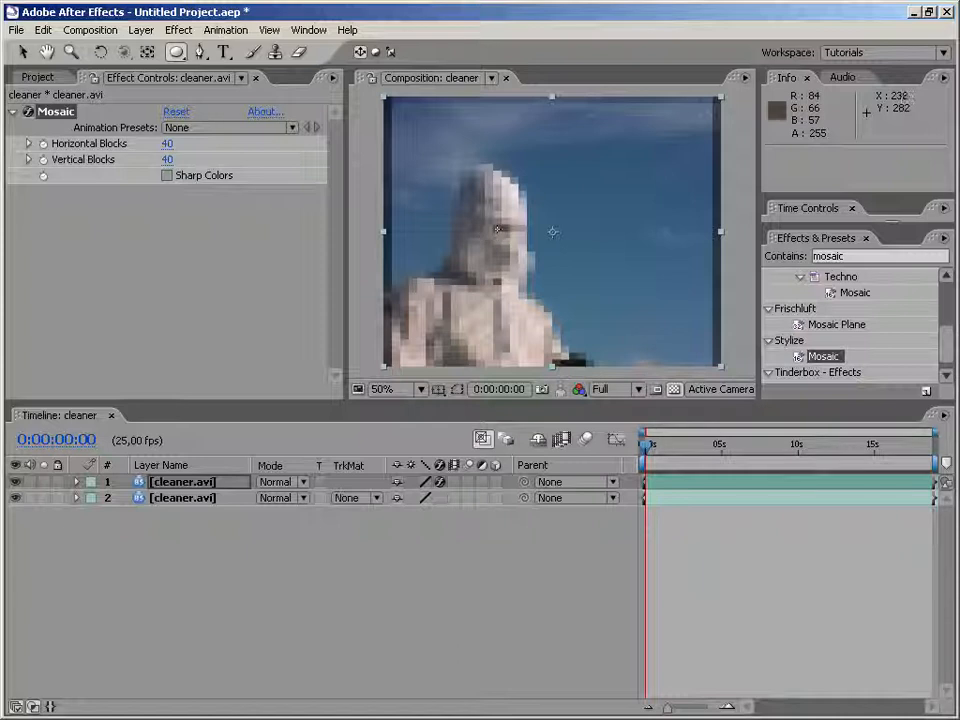
left_click_drag(494, 229, 561, 168)
Step: Set the elliptical mask's feather to 50 pixels and deselect the layer
left_click(167, 485)
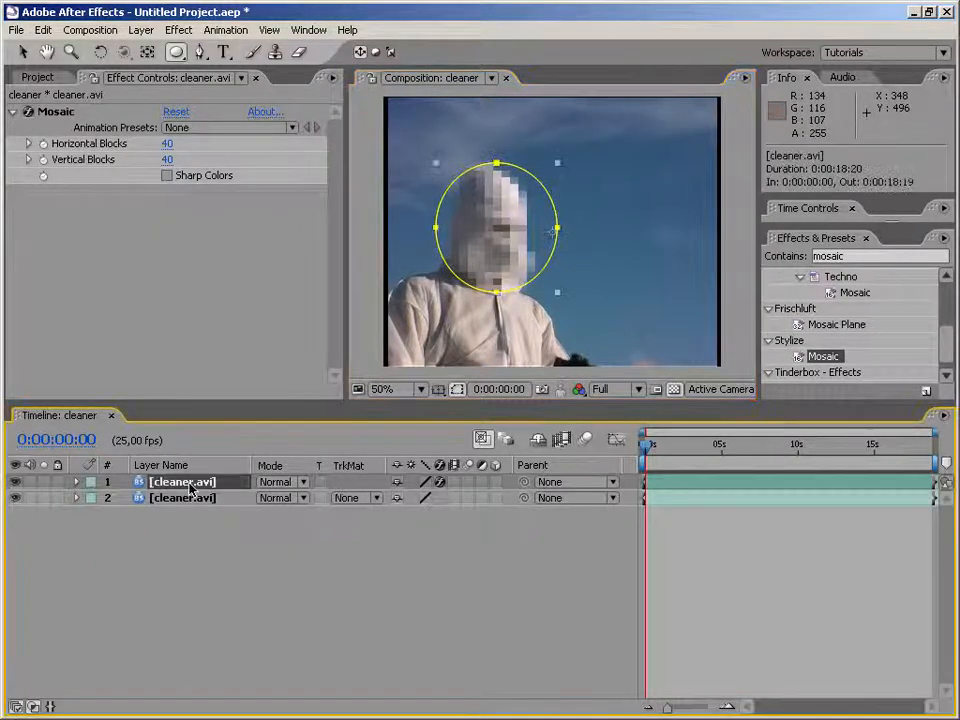
key("m")
key("m")
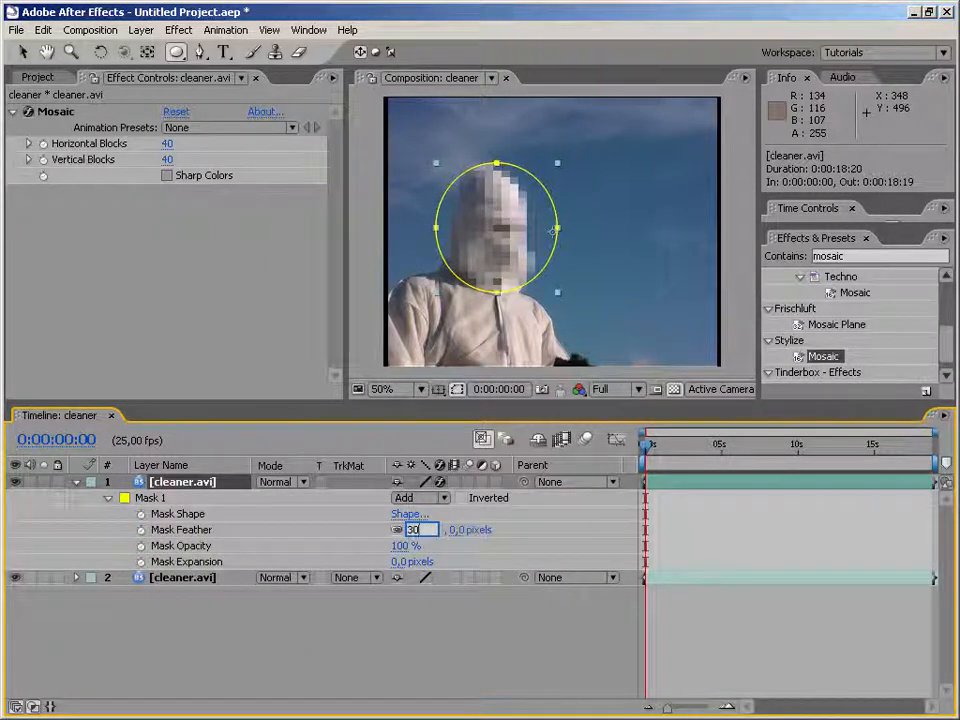
key("Return")
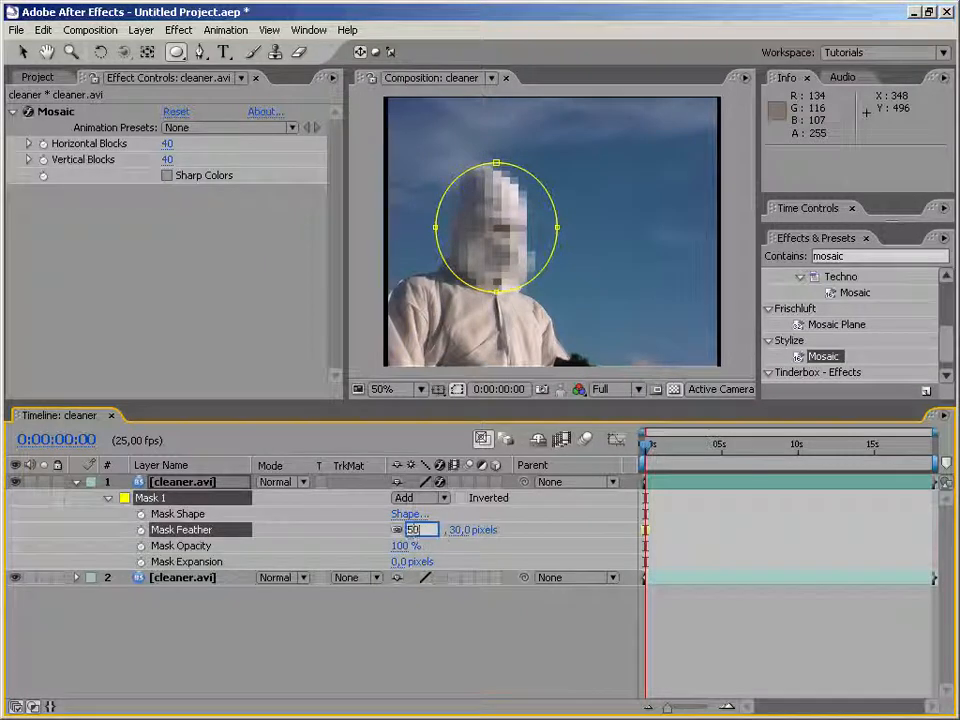
key("Return")
key("Return")
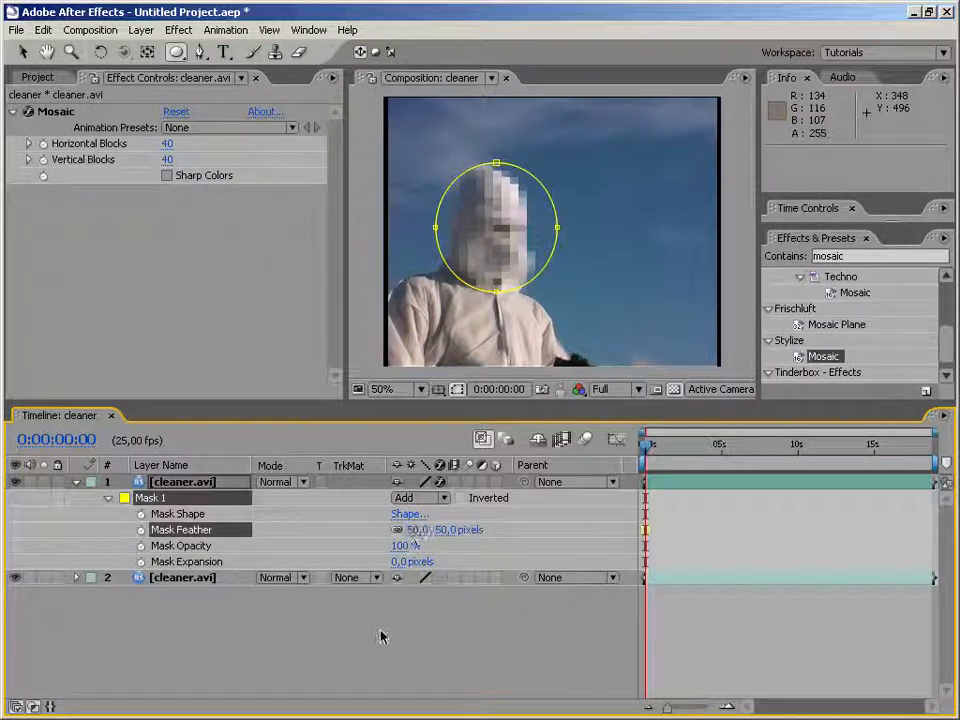
left_click(243, 625)
Step: Check the mask against the moving head across the clip, and set a first Mask Shape keyframe at 0:00:00:00
left_click_drag(668, 444, 615, 464)
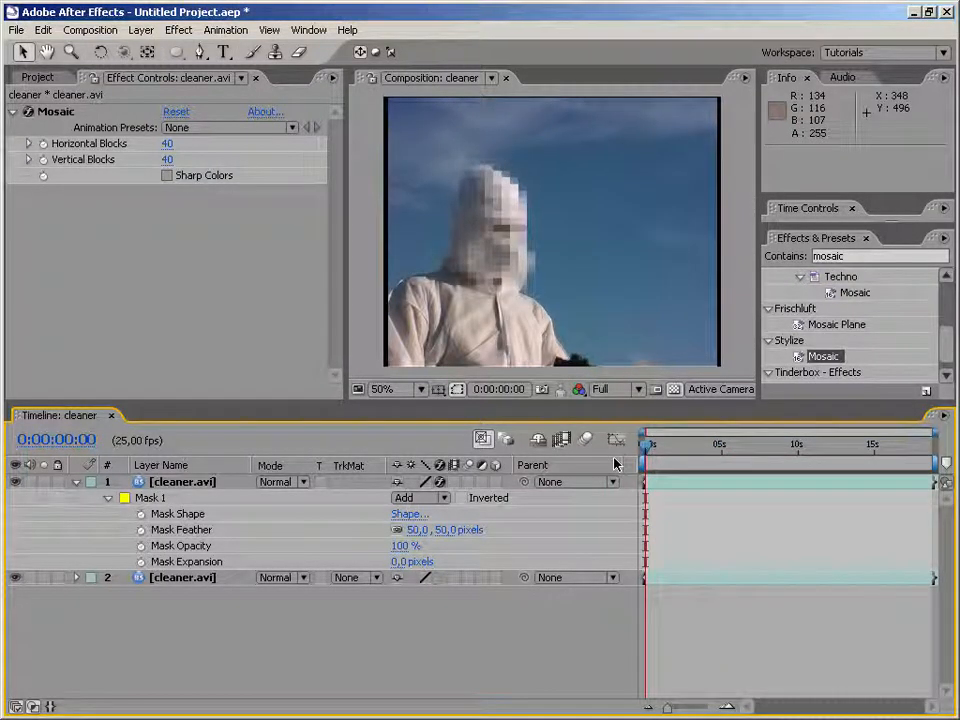
mouse_move(720, 446)
left_mouse_down()
mouse_move(703, 453)
mouse_move(711, 450)
left_mouse_up()
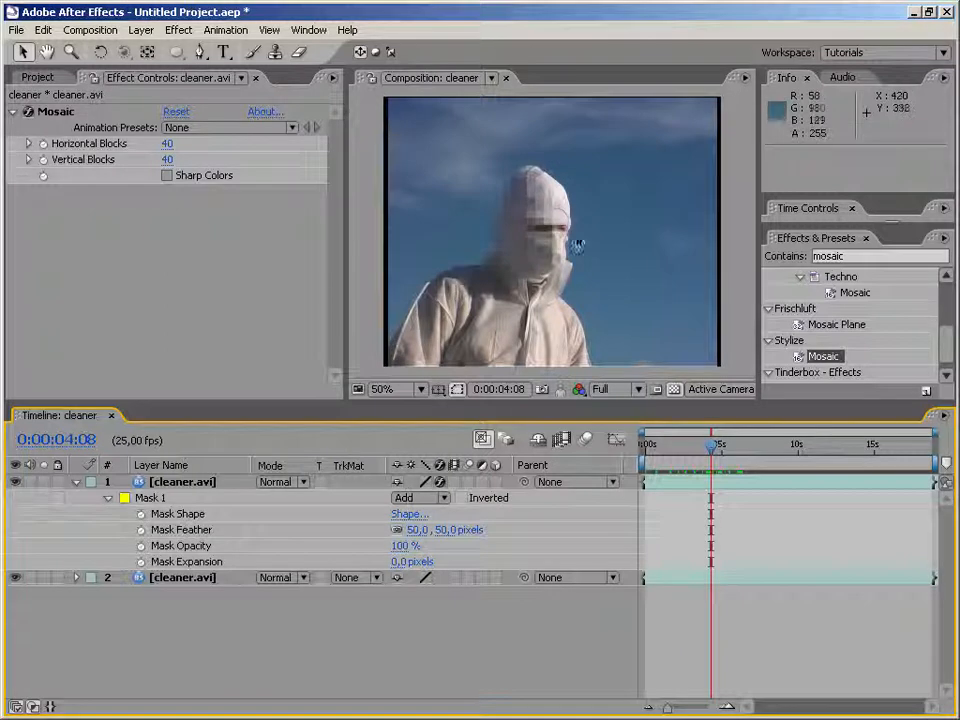
left_click_drag(730, 435, 838, 448)
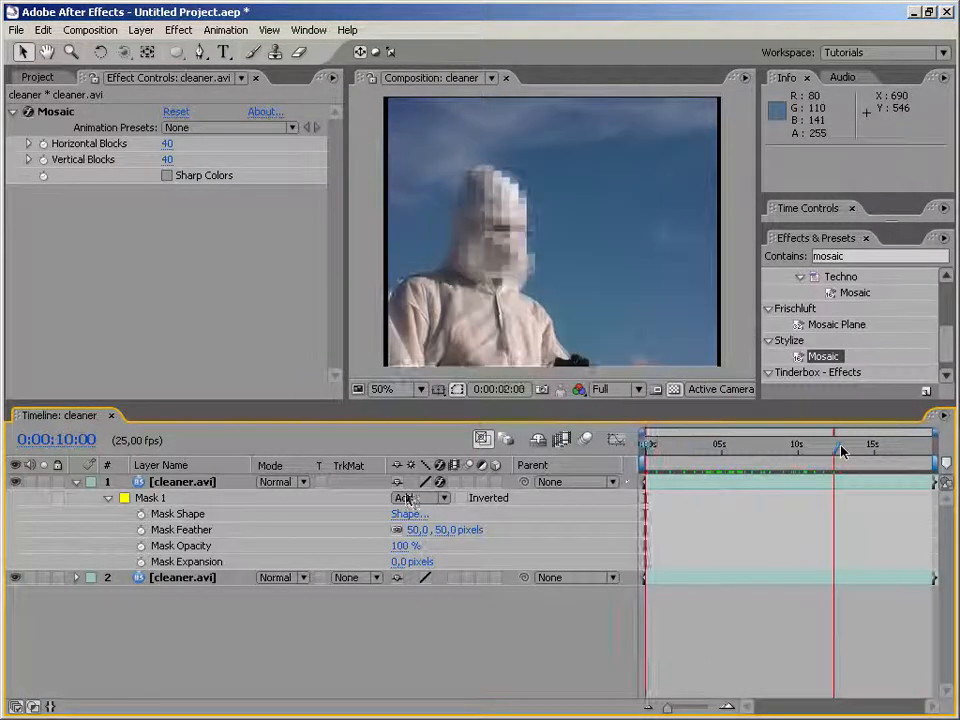
left_click(185, 514)
key("Home")
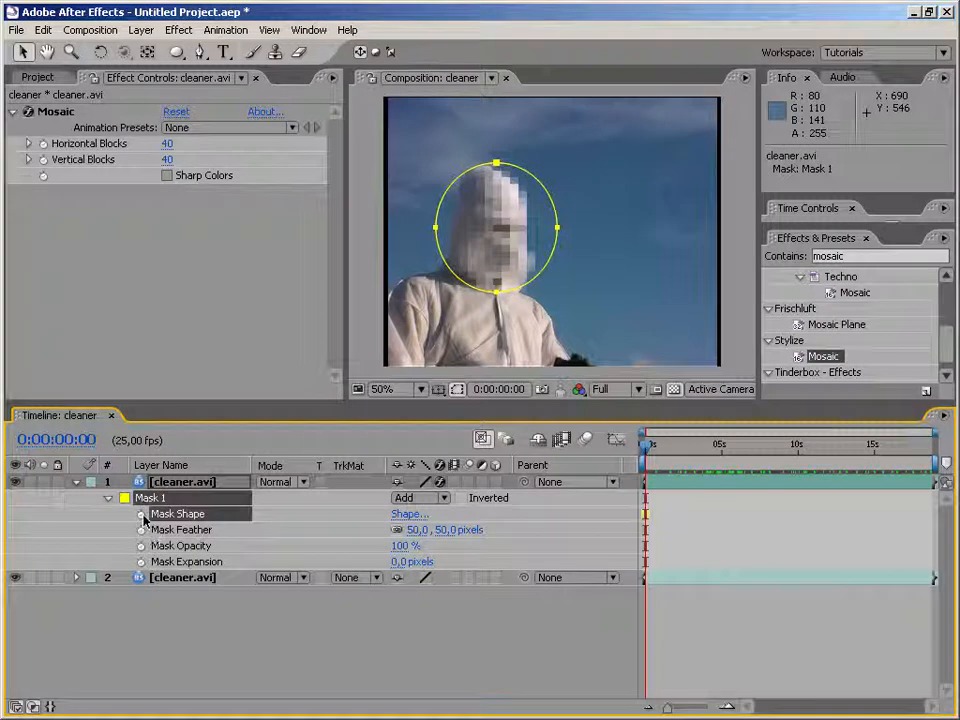
left_click(141, 514)
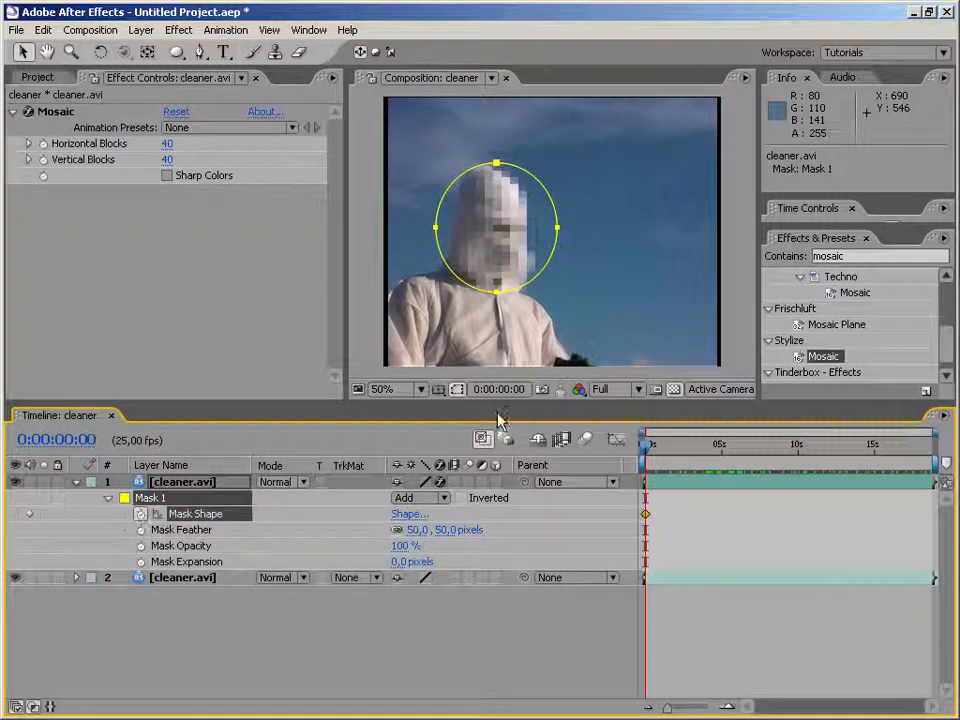
Step: Keyframe the mask to follow the head, shifting it slightly left at 0:00:02:22 and right at 0:00:06:04
left_click(688, 456)
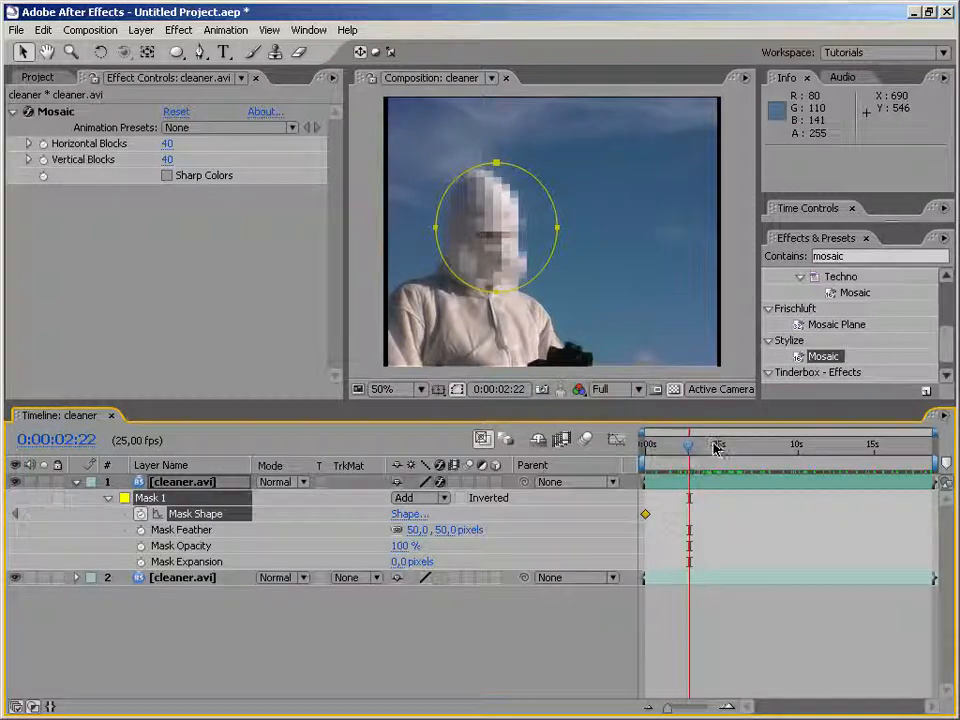
key("shift+Page_Up")
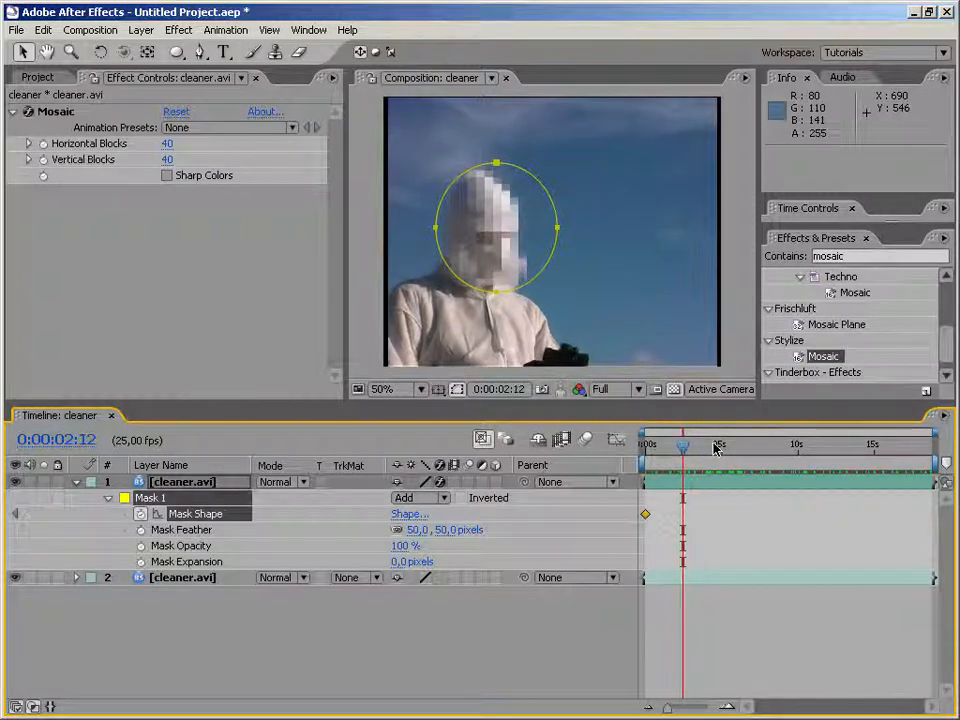
key("shift+Page_Down")
key("shift+Left")
key("shift+Left")
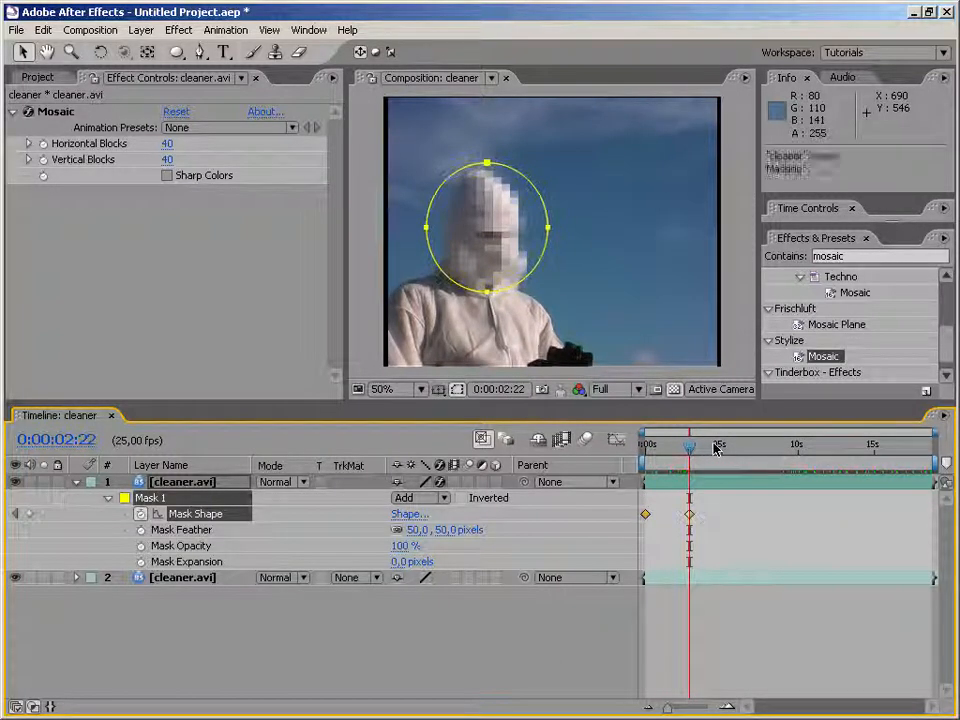
left_click(740, 455)
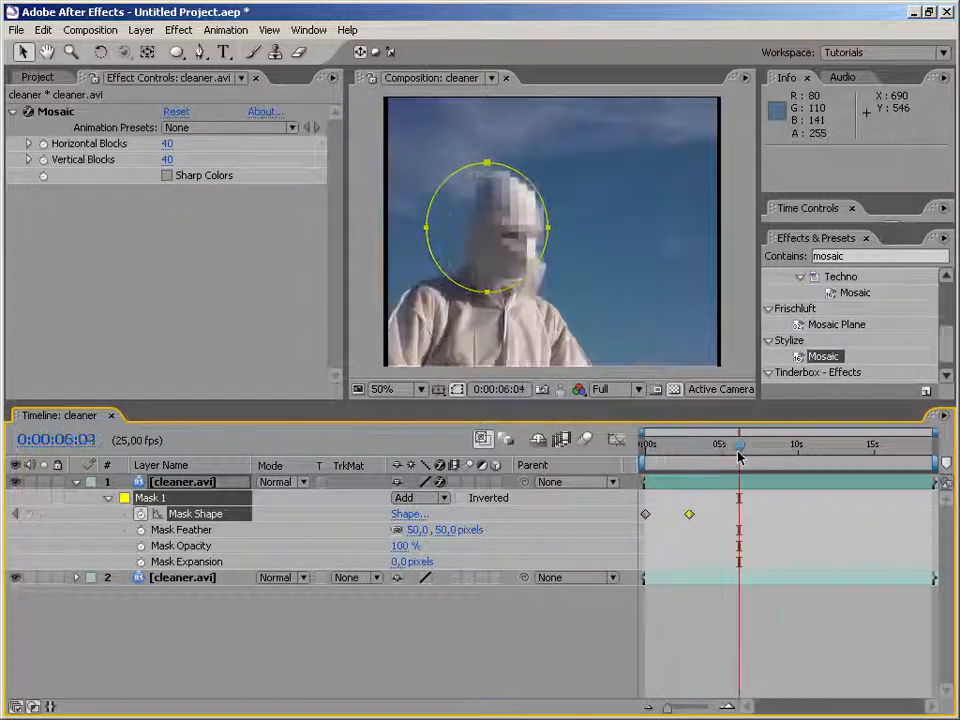
key("shift+Right")
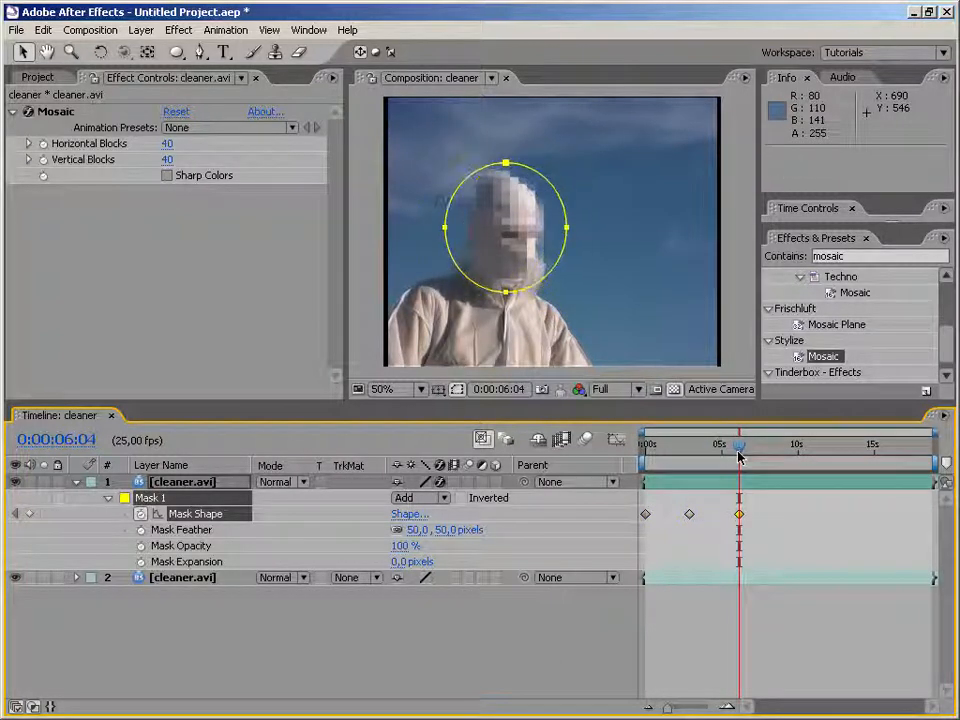
Step: Keyframe the mosaic layer's mask slightly to the right at 0:00:16:15 after checking it against the head from 0:00:08:14 on
left_click(776, 454)
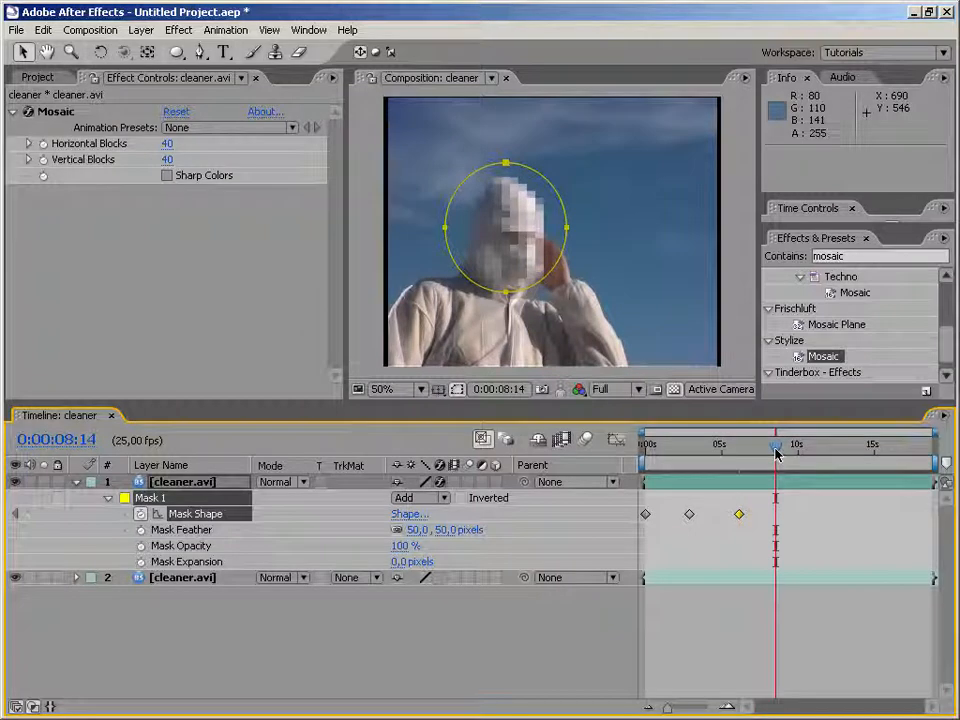
left_click(813, 453)
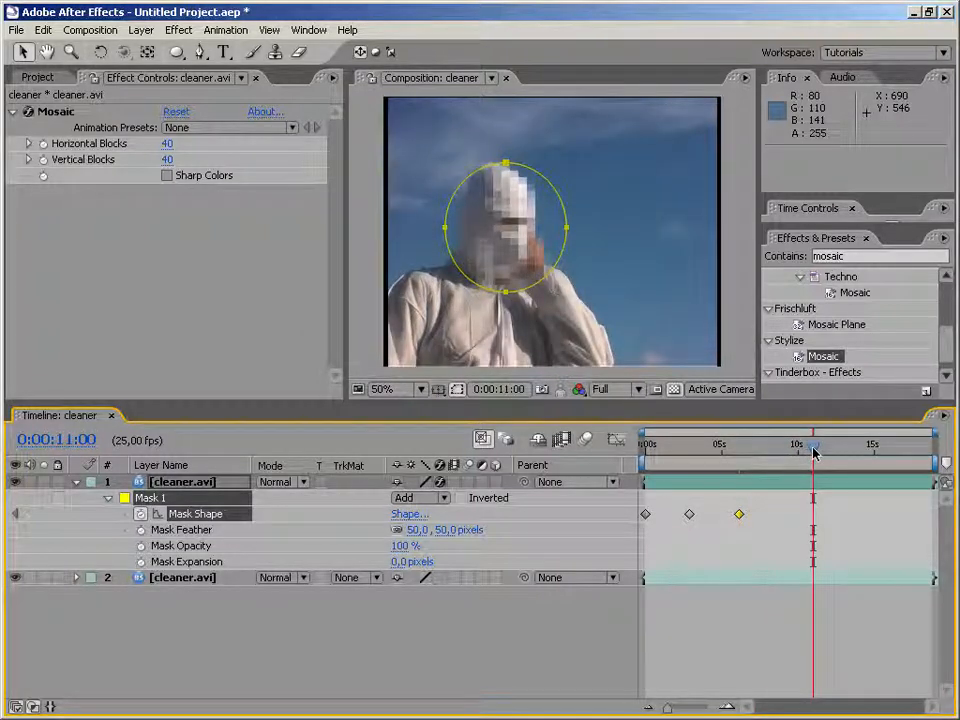
left_click(850, 453)
left_click(898, 455)
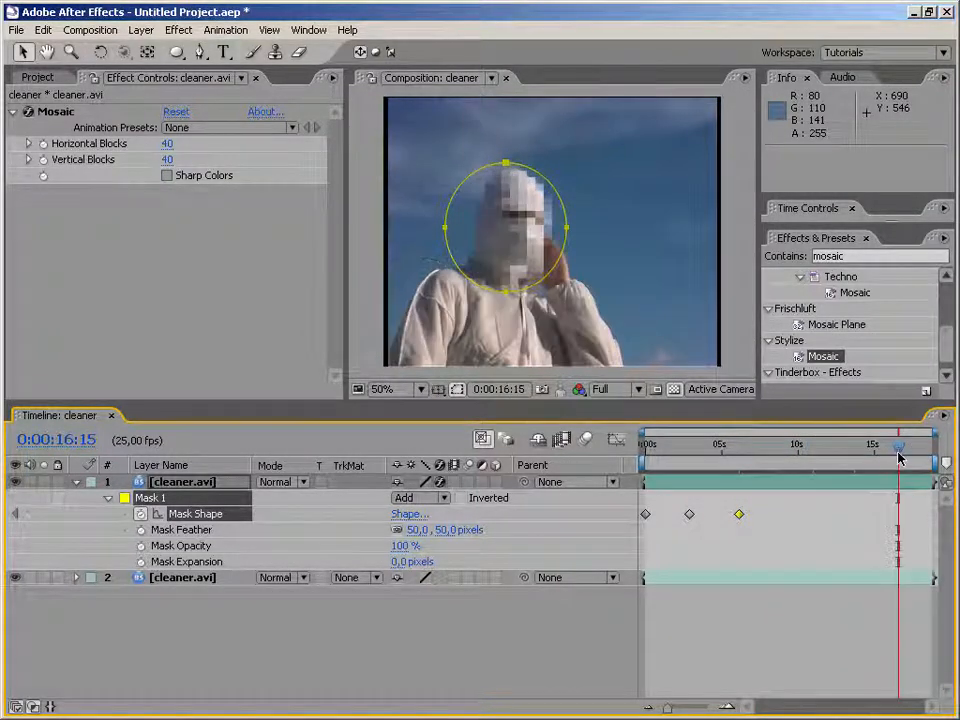
key("shift+Right")
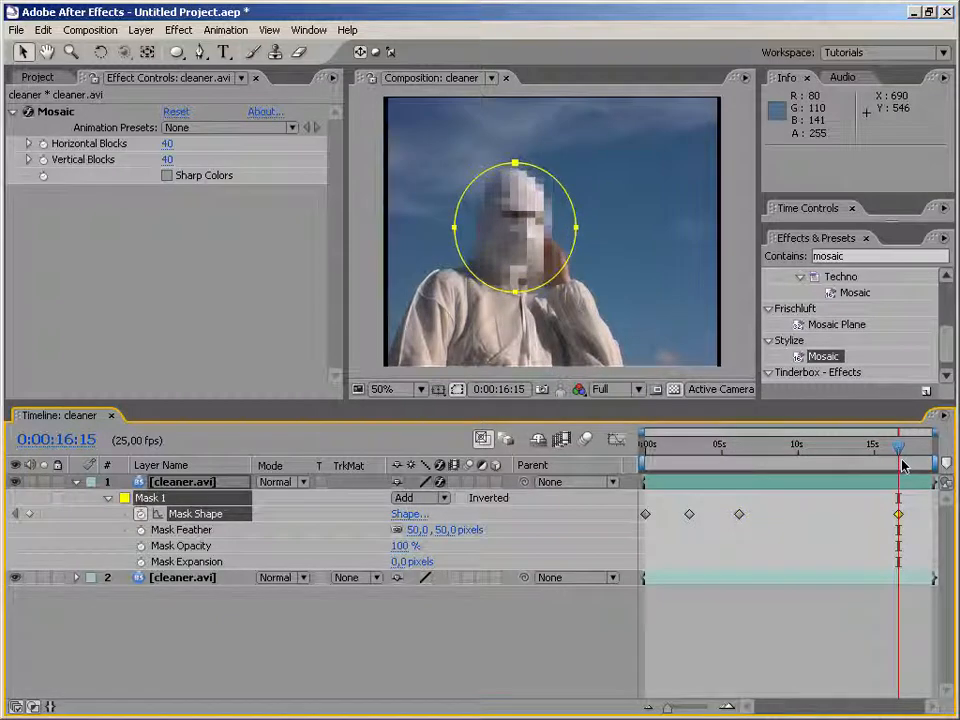
Step: Keyframe the mask at 0:00:04:03, shifting it right onto the head, and check its movement through the end of the clip
left_click_drag(898, 455, 708, 455)
key("shift+Right")
key("shift+Right")
key("shift+Right")
key("shift+Right")
key("shift+Right")
key("shift+Right")
key("shift+Right")
key("shift+Right")
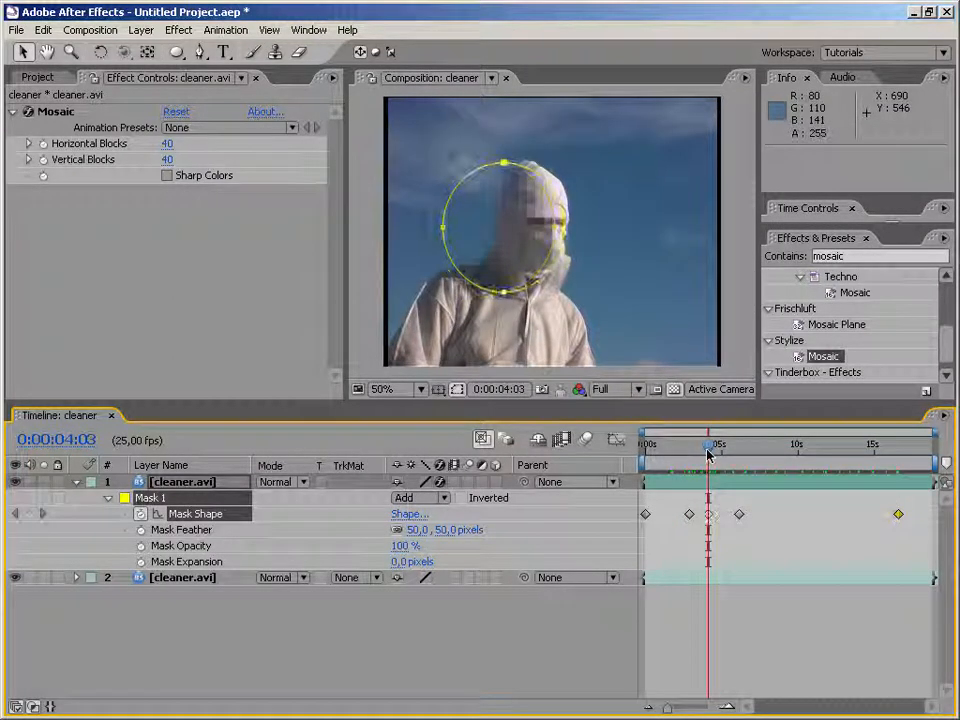
key("shift+Left")
key("shift+Left")
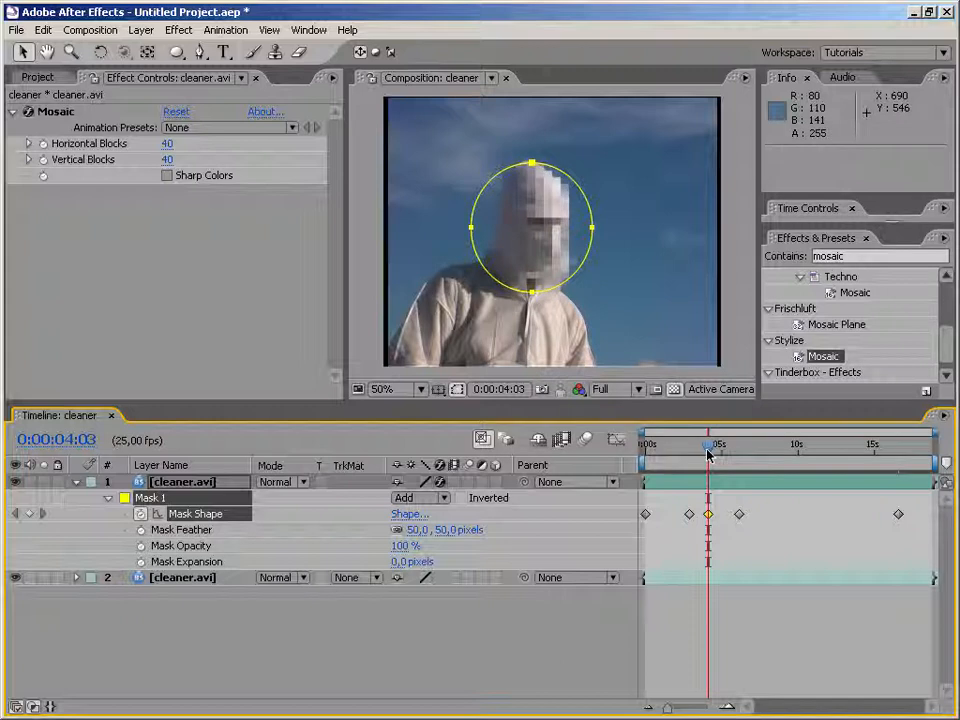
left_click_drag(714, 470, 872, 458)
left_click_drag(899, 459, 929, 455)
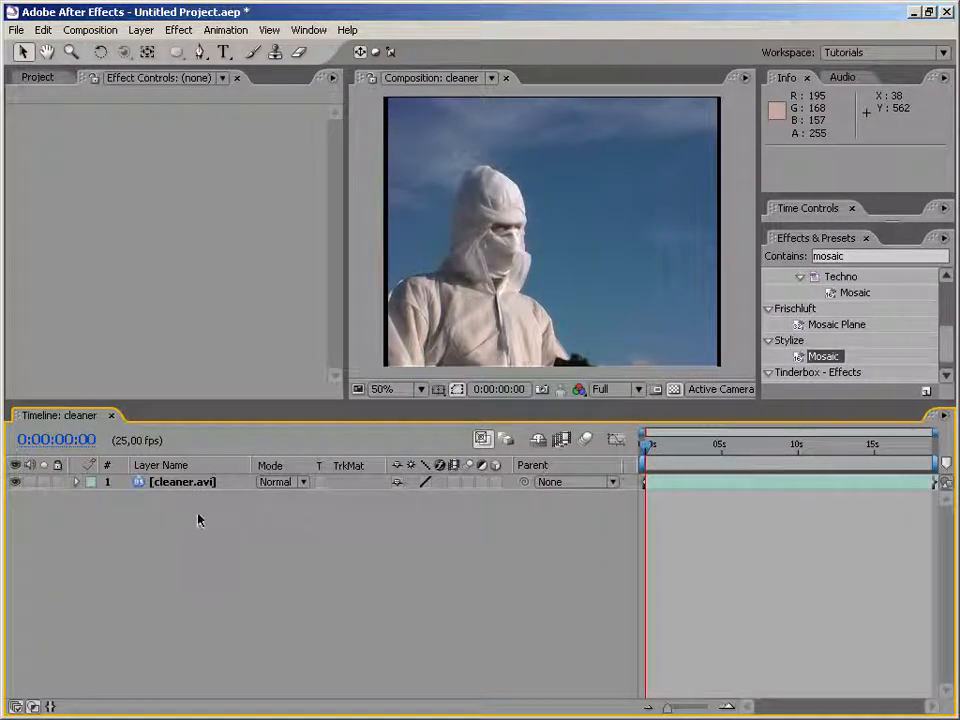
Step: Create a black solid layer covering the whole composition above the single cleaner.avi layer
right_click(216, 537)
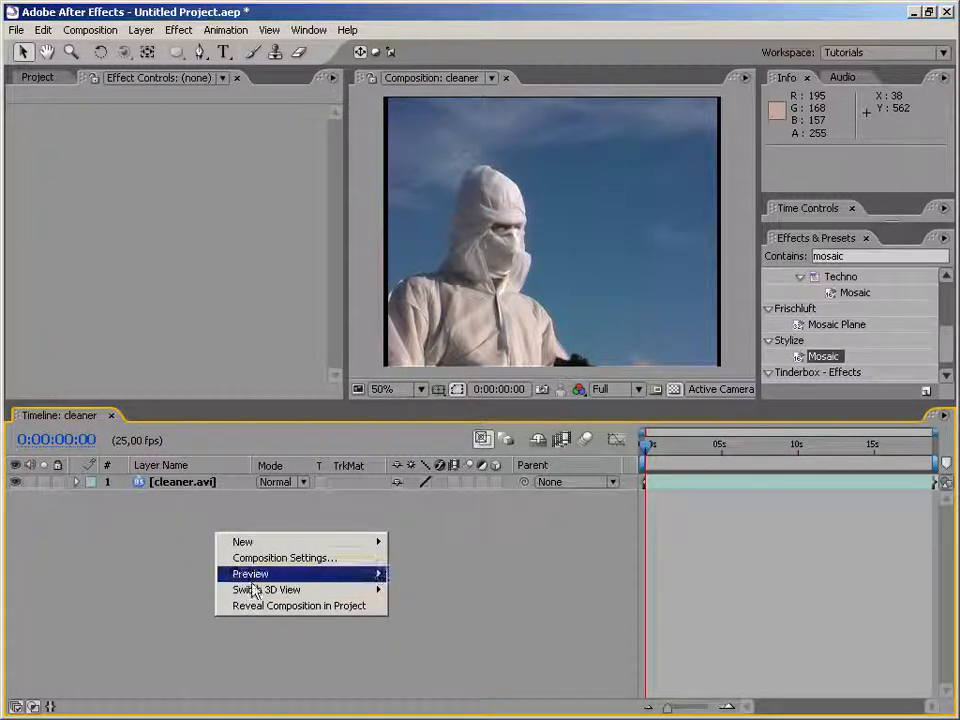
mouse_move(266, 547)
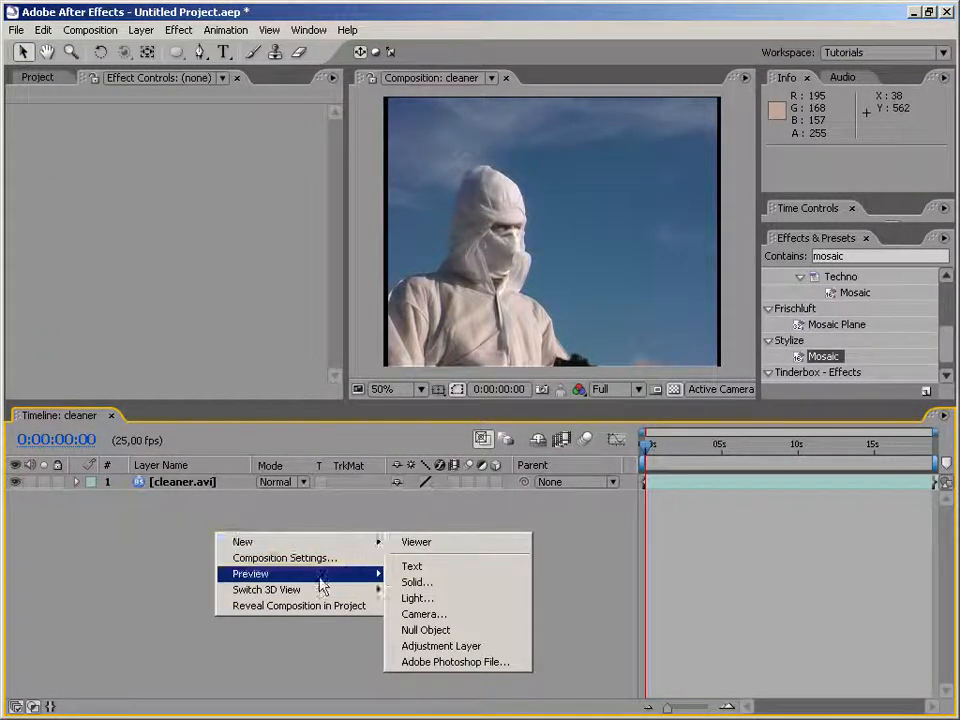
left_click(405, 586)
left_click(495, 330)
left_click(538, 431)
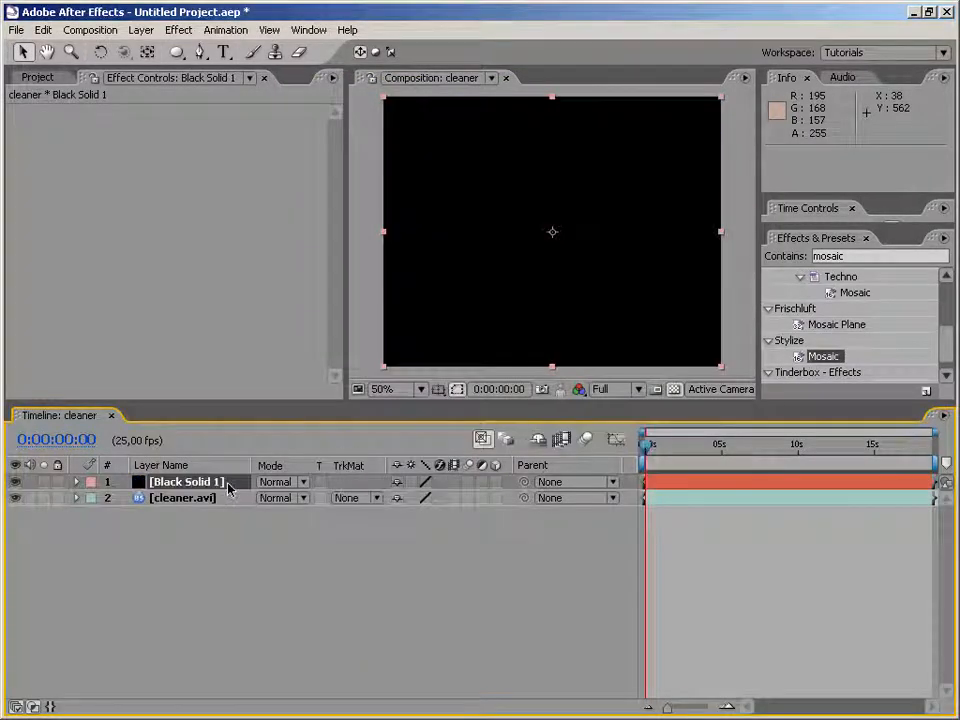
Step: Lower the black solid's opacity to 28% and draw an elliptical mask on it around the person's head
key("t")
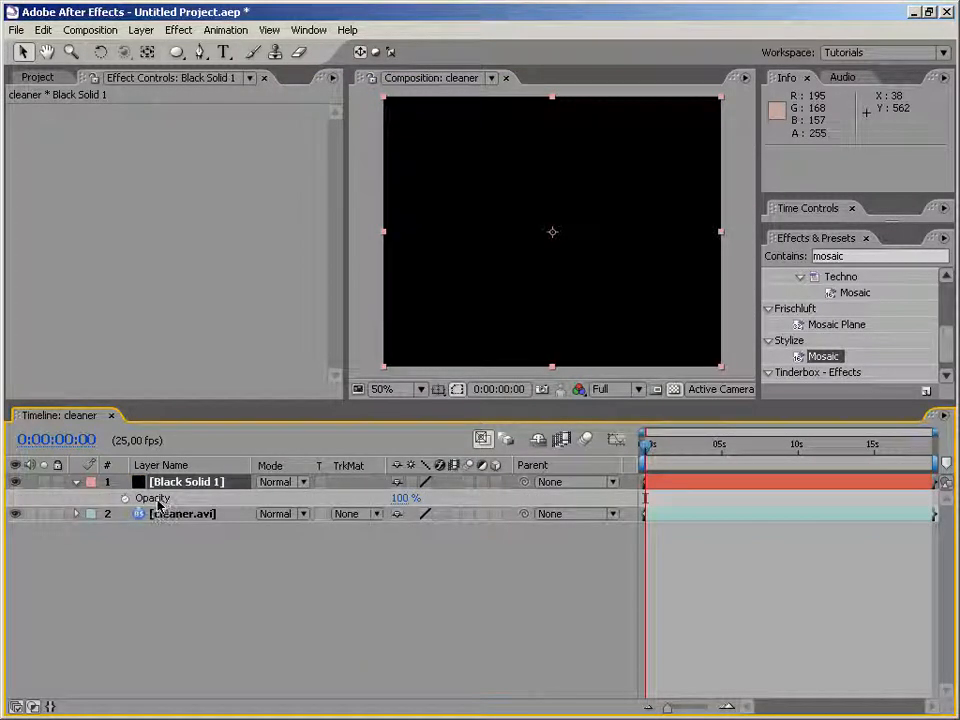
left_click_drag(400, 498, 335, 497)
left_click(177, 52)
left_click_drag(458, 268, 560, 166)
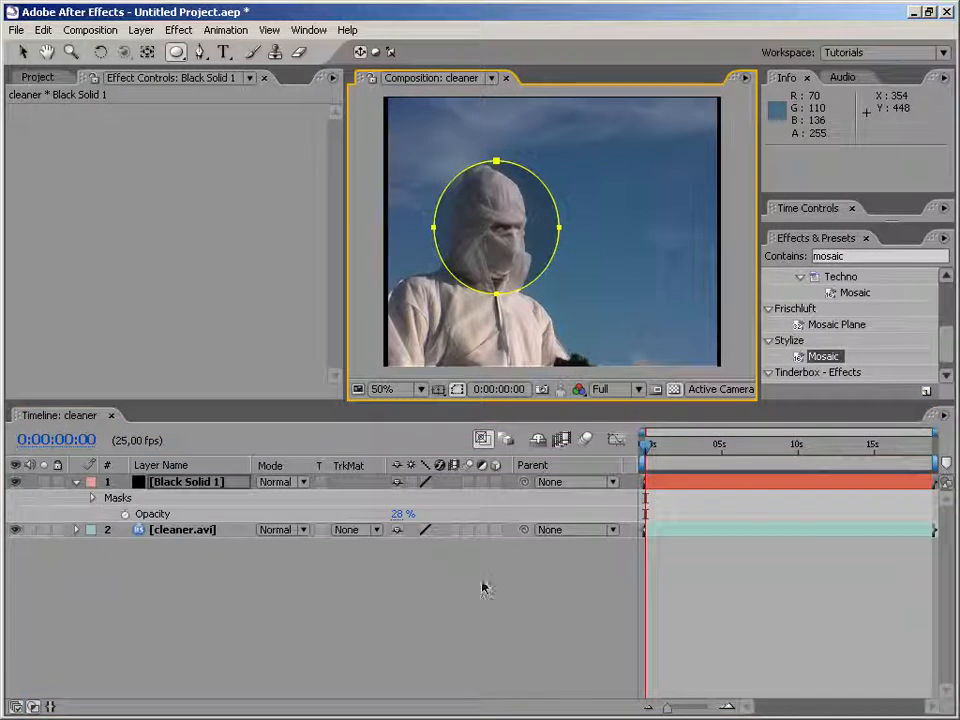
Step: Set the feather of the black solid's mask to 40 pixels, trying 30 first, and deselect the layer
left_click(187, 485)
key("m")
key("m")
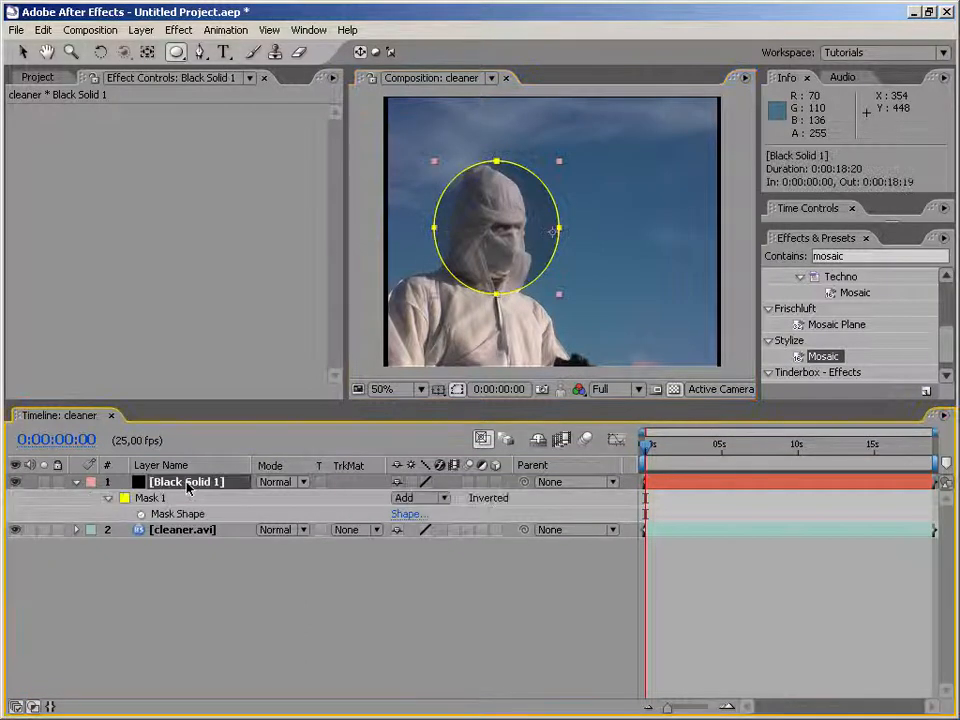
left_click(415, 530)
type("30")
key("Return")
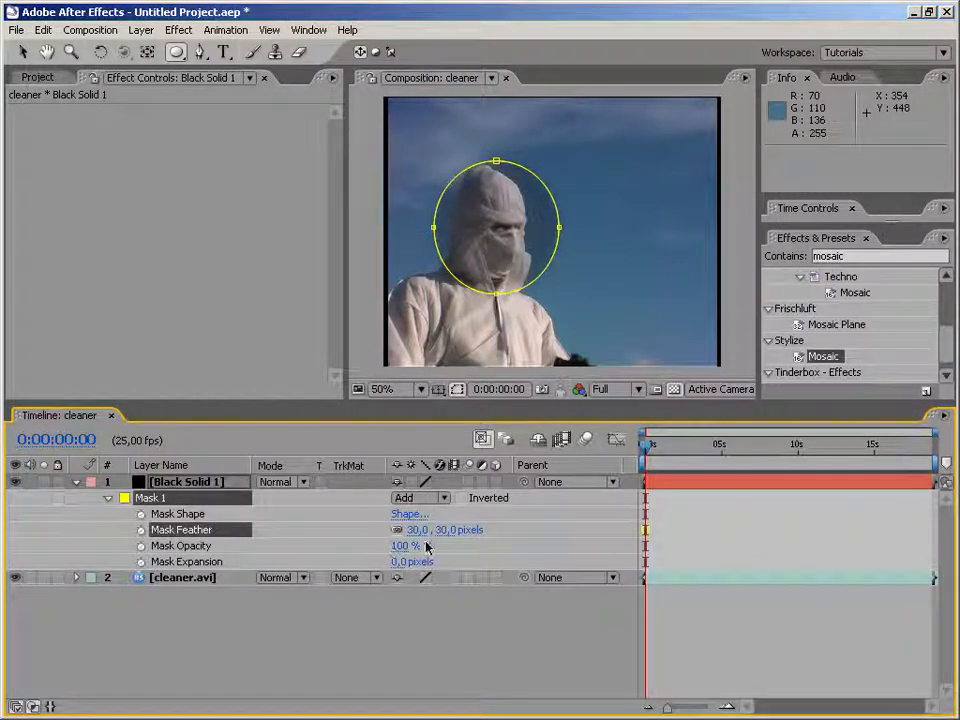
left_click(415, 530)
type("40")
key("Return")
left_click(399, 629)
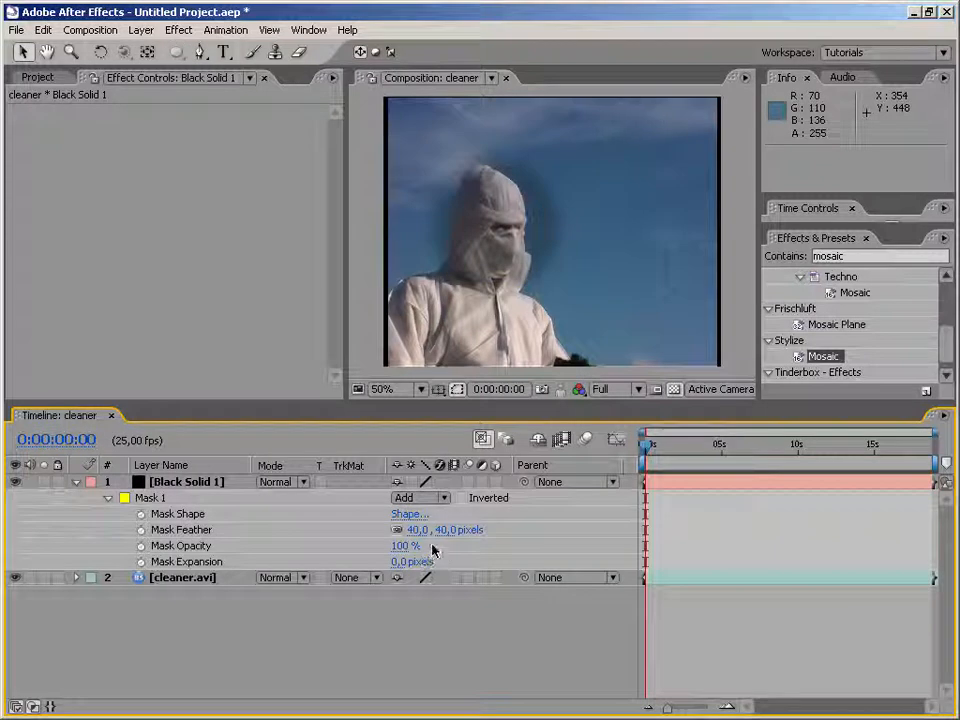
Step: Duplicate the cleaner.avi layer and apply Mosaic to the upper copy with 40 horizontal and 40 vertical blocks
left_click(197, 587)
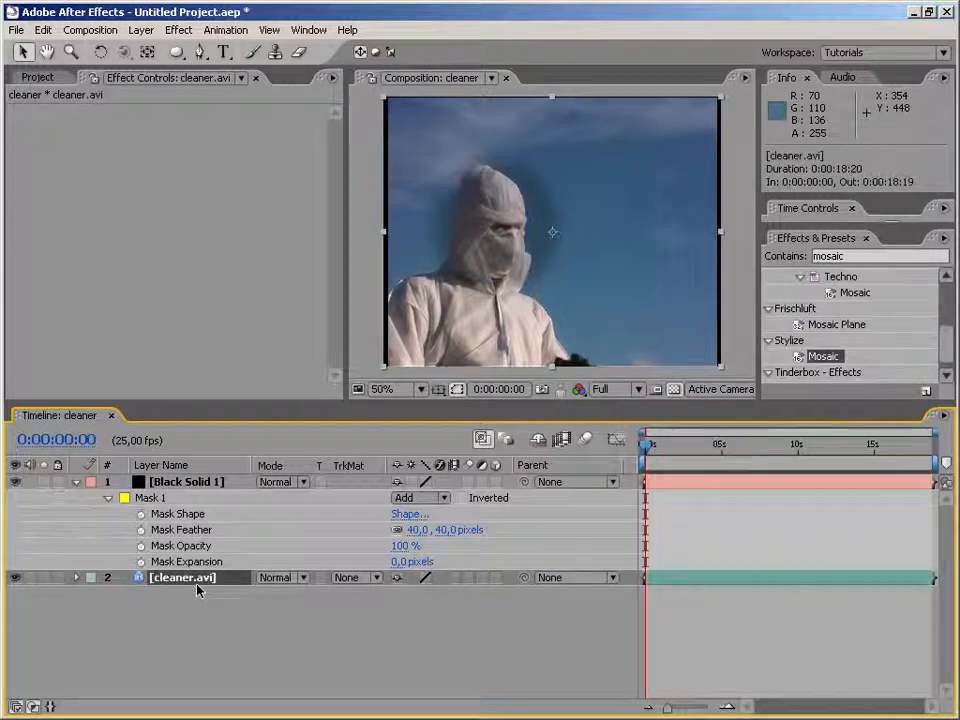
key("ctrl+d")
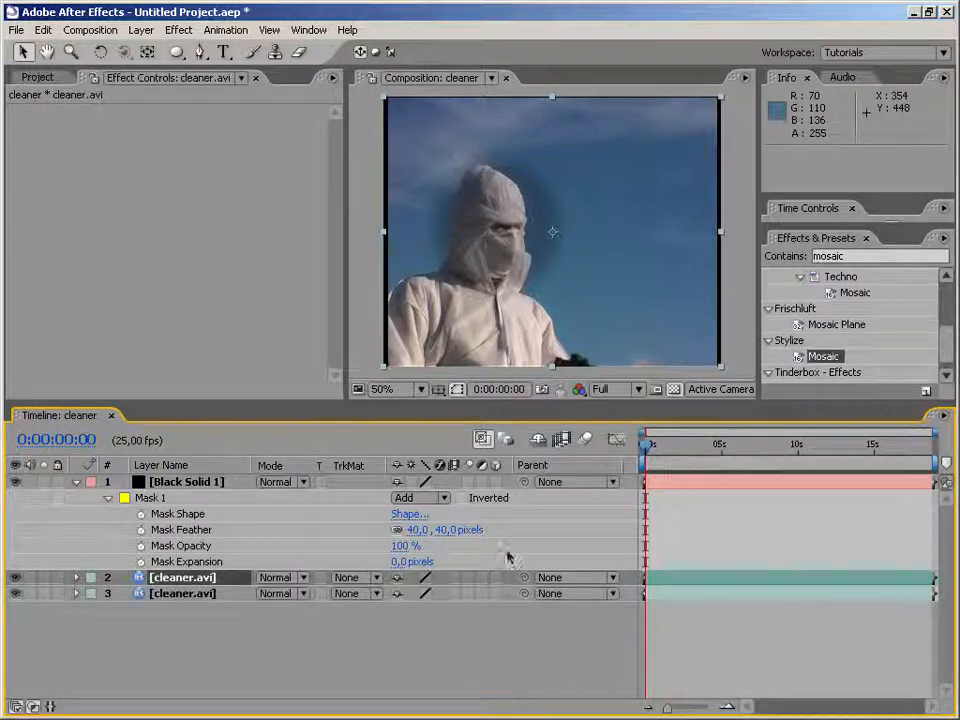
left_click_drag(823, 356, 211, 580)
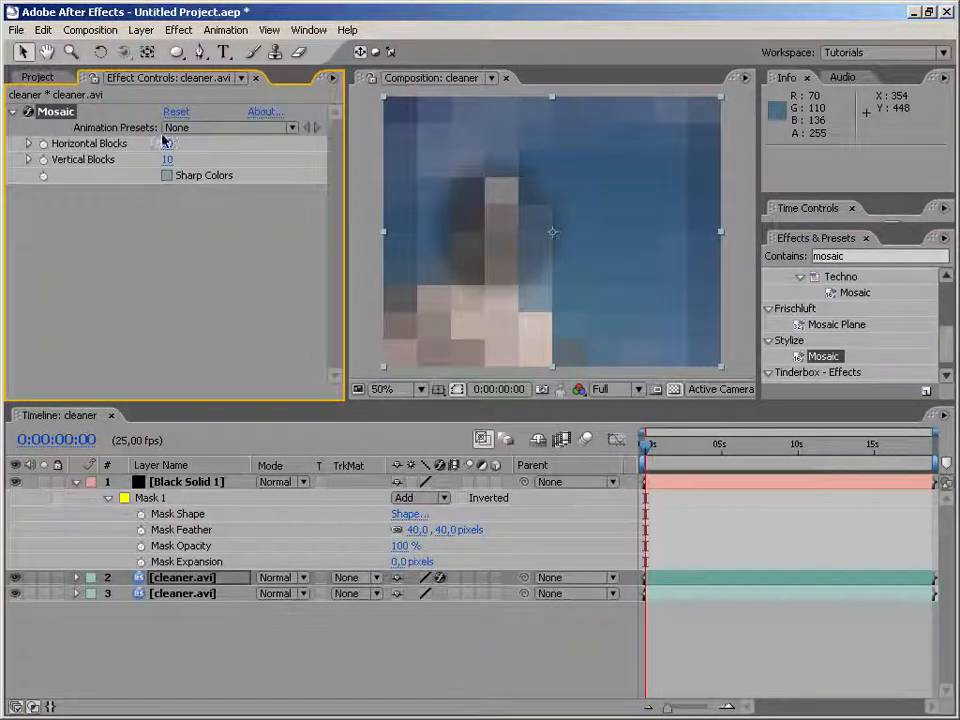
type("40")
key("Tab")
type("40")
key("Return")
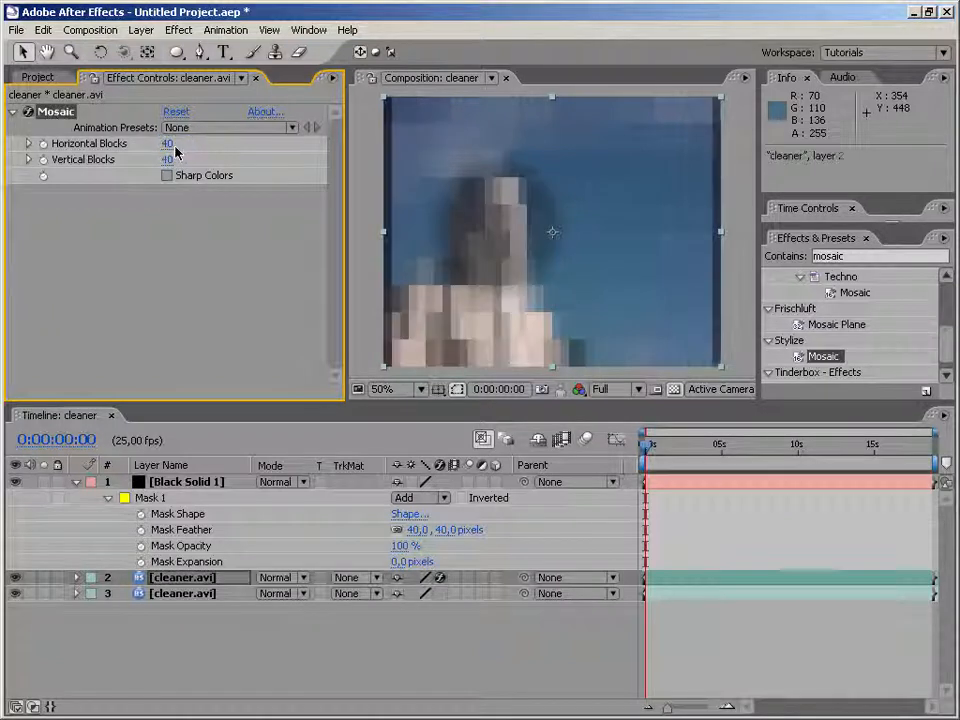
Step: Set the black solid's opacity to 100% and deselect the layer
left_click(188, 483)
key("t")
left_click_drag(397, 498, 768, 486)
left_click(483, 547)
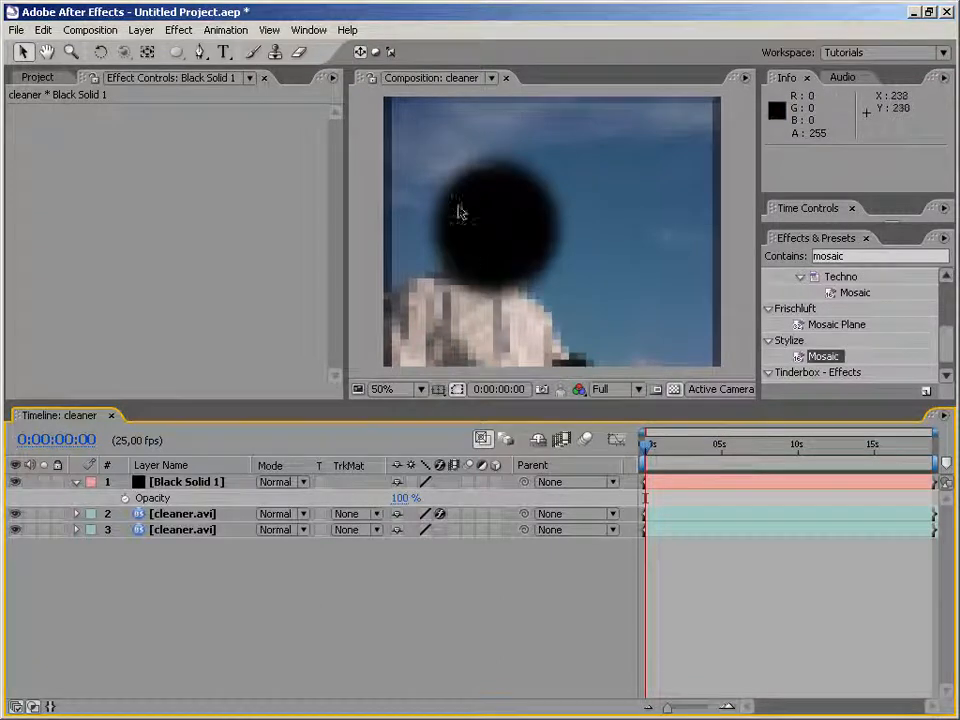
Step: Set the mosaic layer's track matte to Alpha Matte "[Black Solid 1]" and check the result across the clip
left_click(185, 514)
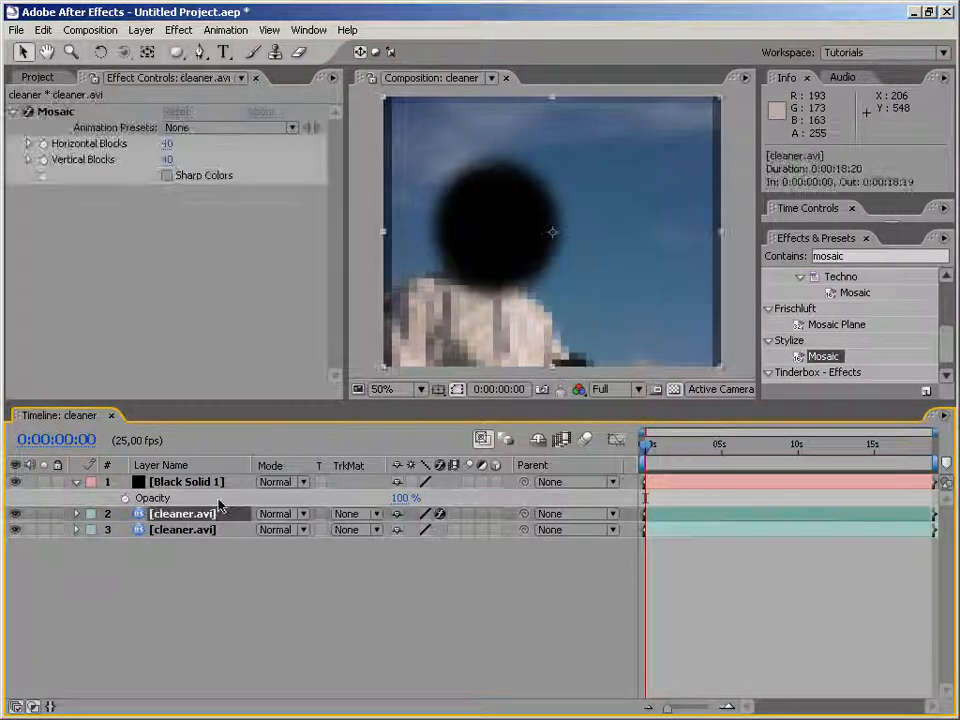
left_click(362, 514)
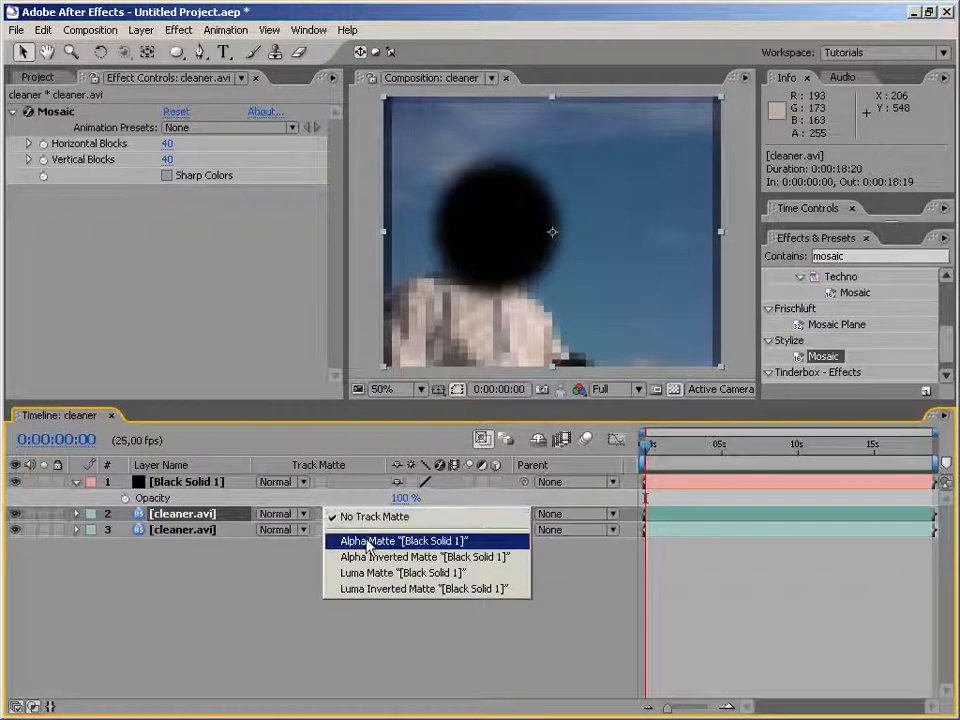
left_click(354, 545)
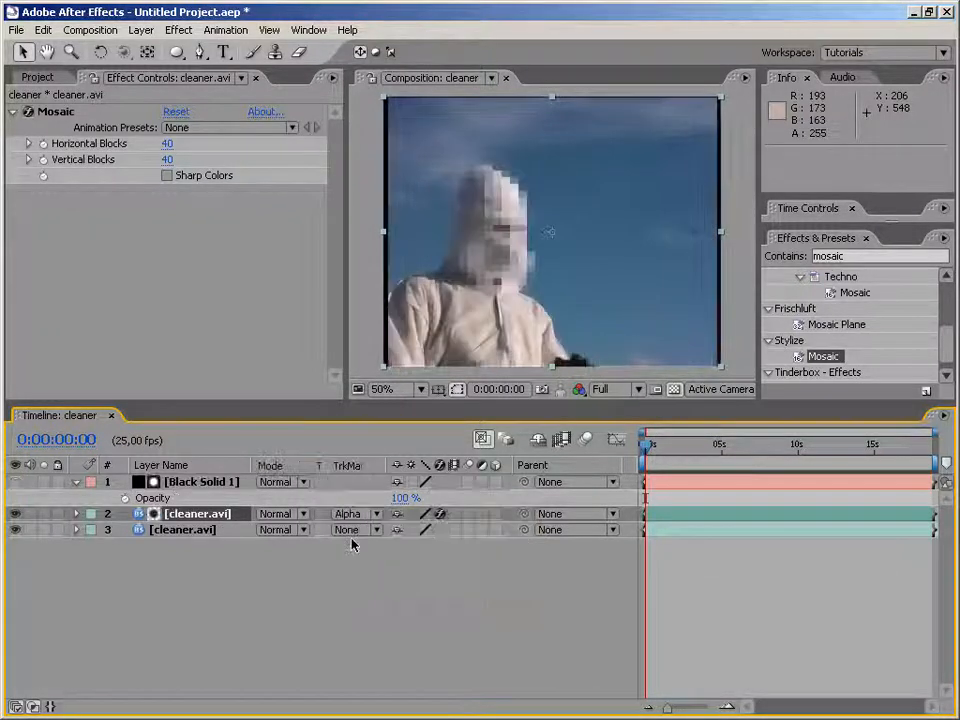
left_click_drag(645, 452, 632, 473)
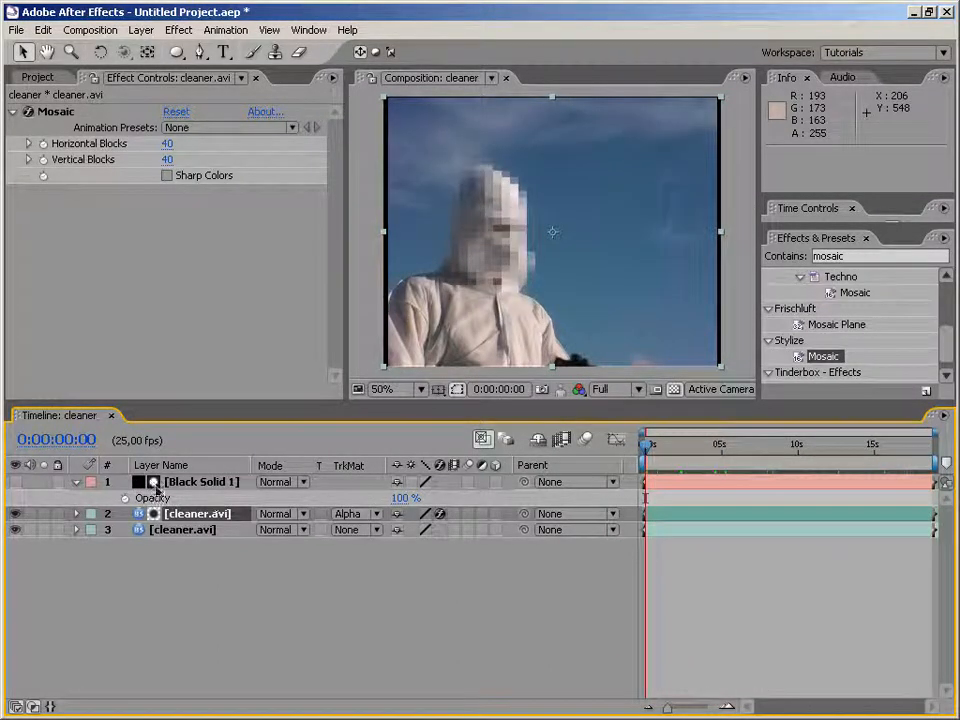
Step: Set a first Position keyframe on the black solid at 0:00:00:00
left_click(240, 483)
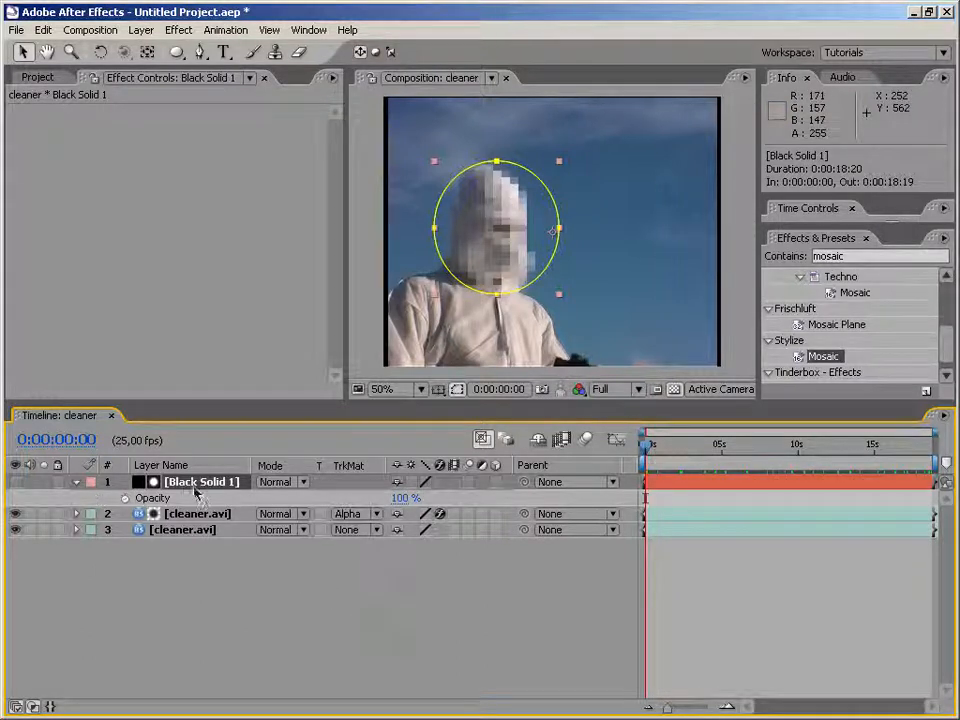
key("p")
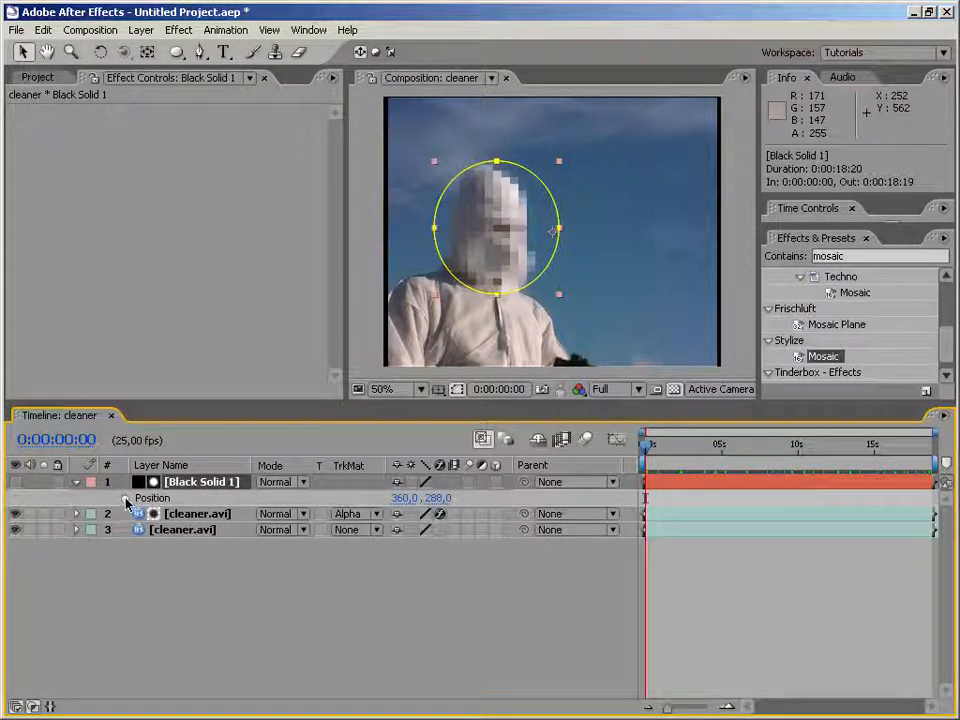
left_click(125, 498)
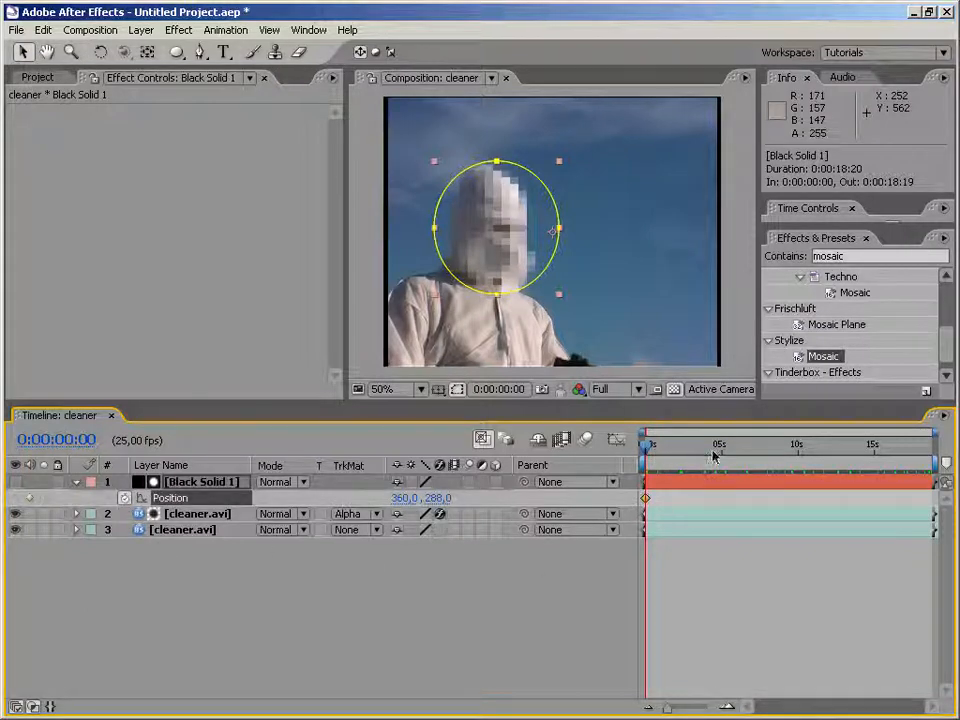
Step: At 0:00:03:16, undo the accidental move of the mosaic layer and lock both cleaner.avi layers
left_click_drag(653, 452, 701, 452)
left_click(574, 283)
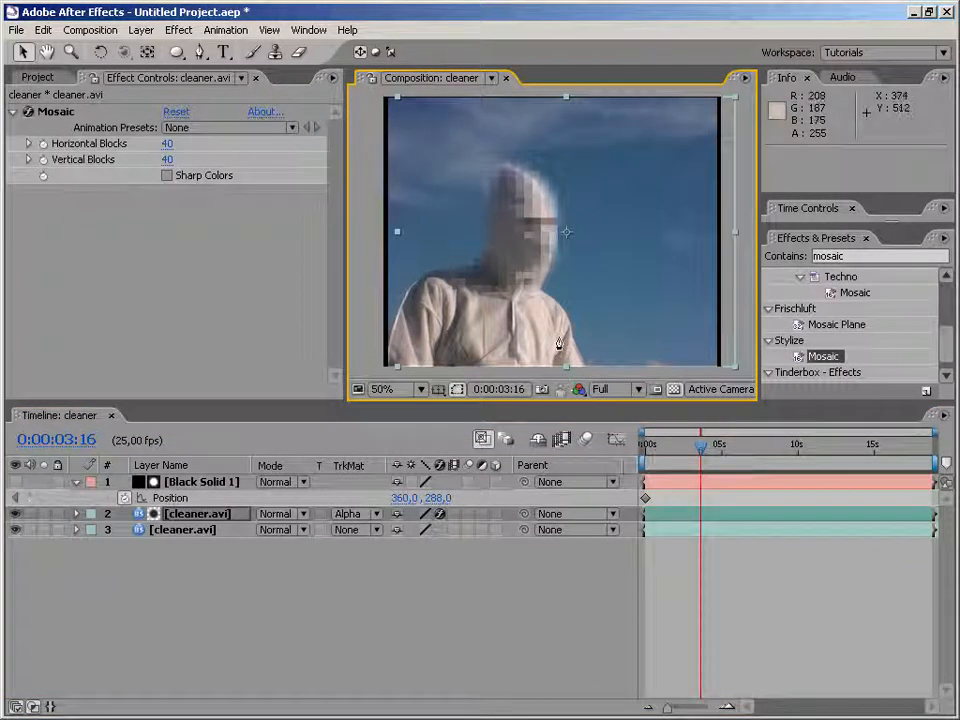
key("ctrl+z")
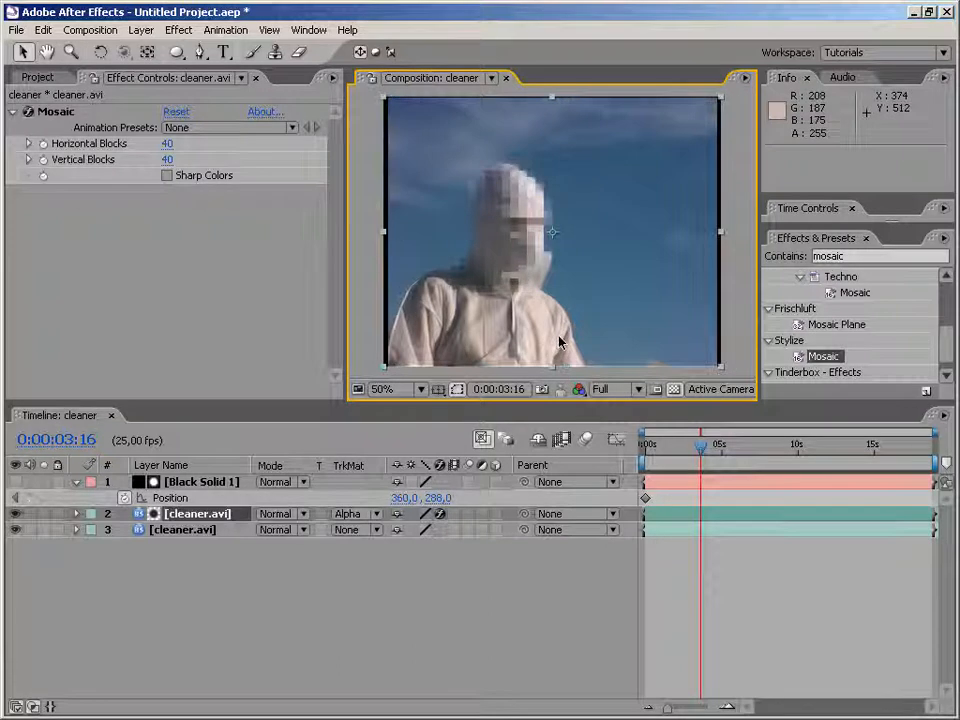
left_click(57, 514)
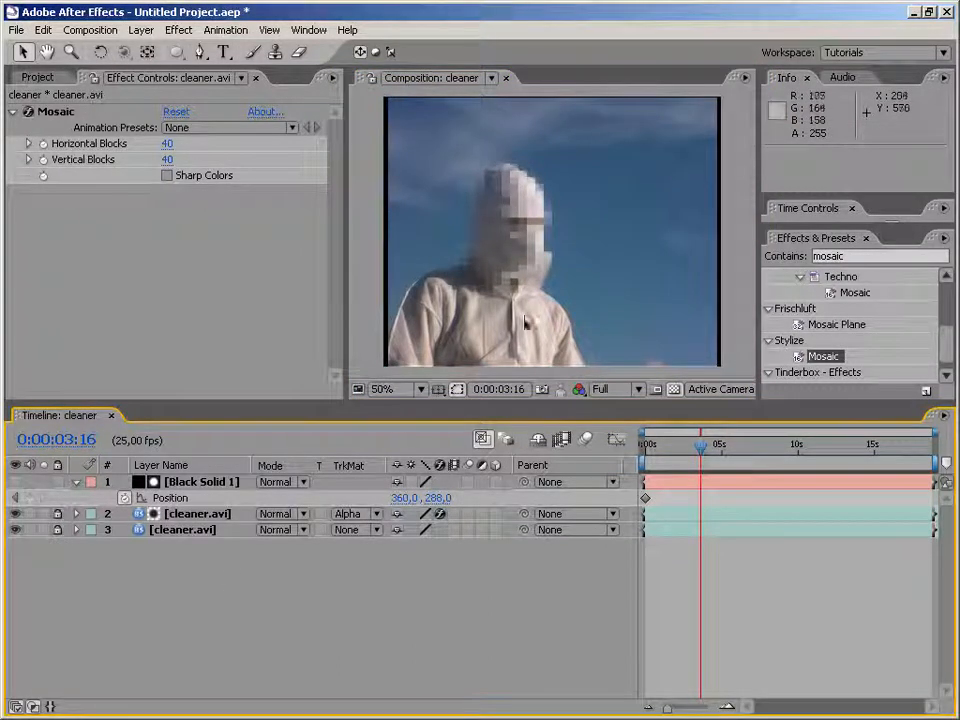
left_click(515, 256)
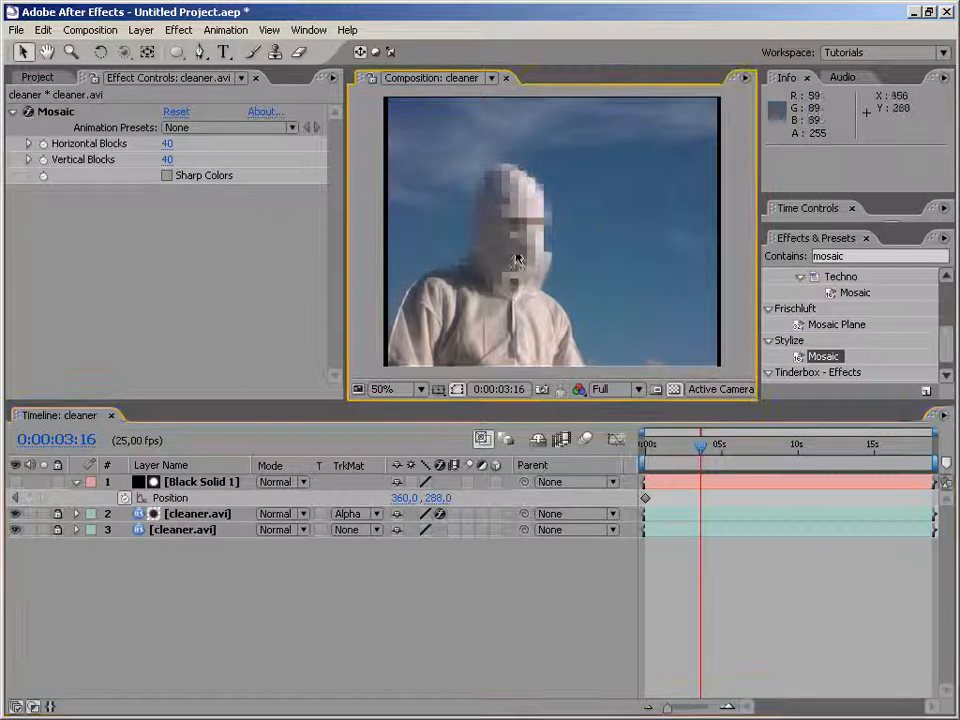
Step: Keyframe the black solid's position to 400, 288 at 0:00:03:16, farther right near 4.5 seconds, and 370, 294 near 6 seconds
left_click(200, 482)
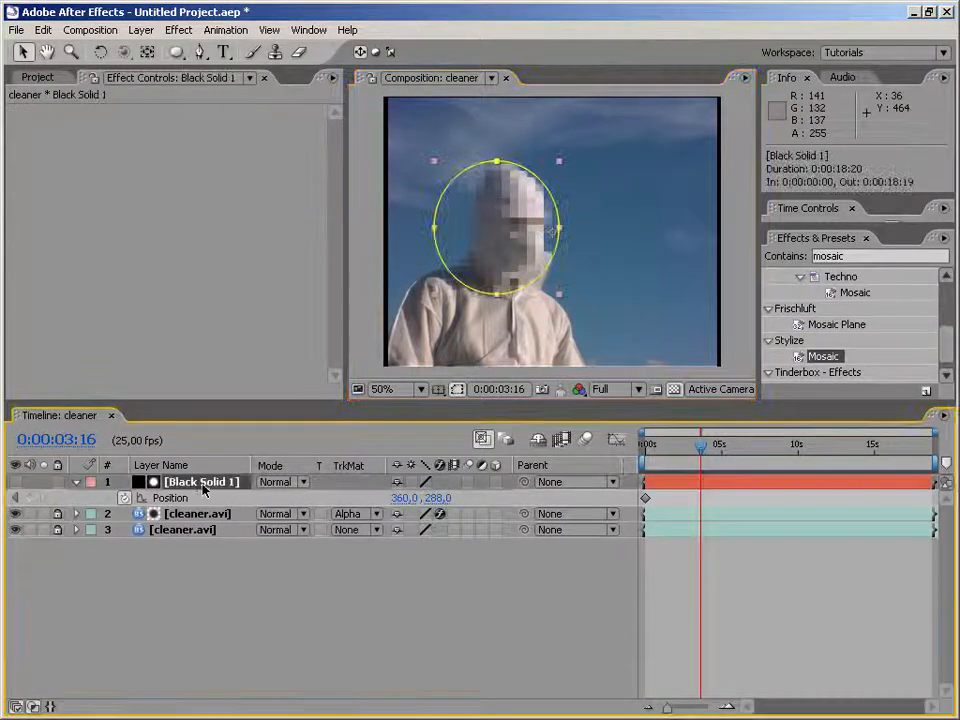
left_click_drag(500, 252, 520, 253)
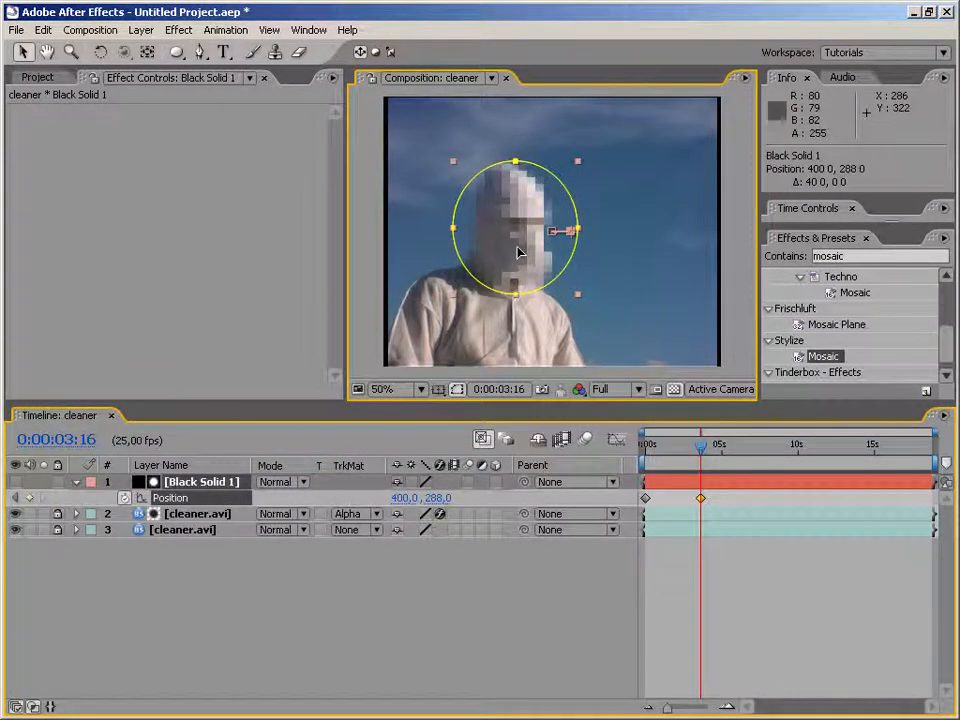
mouse_move(713, 446)
left_mouse_down()
mouse_move(739, 450)
mouse_move(720, 452)
left_mouse_up()
left_click_drag(542, 252, 561, 256)
left_click_drag(716, 446, 736, 452)
left_click_drag(548, 267, 514, 266)
Step: Keyframe the solid's position to follow the head at 0:00:09:04 and near 12, 15.5 and 18 seconds, then return to the start and deselect it
left_click_drag(736, 446, 786, 447)
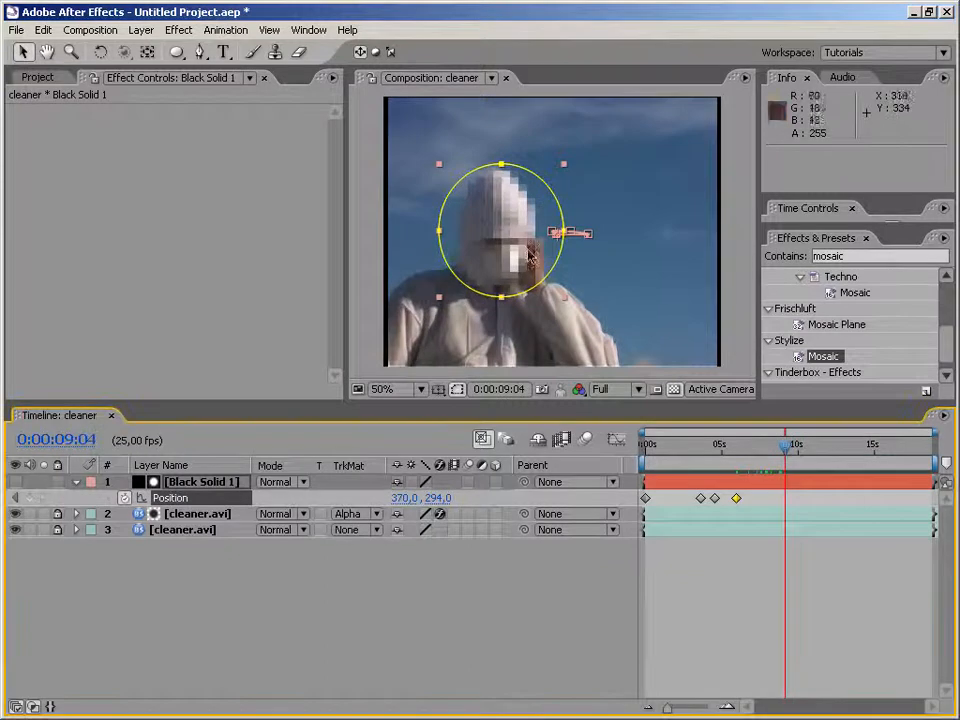
left_click_drag(535, 262, 535, 268)
left_click_drag(786, 456, 829, 456)
left_click_drag(507, 225, 525, 221)
left_click(852, 452)
left_click_drag(852, 452, 881, 450)
left_click_drag(533, 254, 513, 244)
left_click_drag(880, 447, 920, 447)
left_click_drag(505, 235, 539, 254)
left_click_drag(924, 452, 645, 468)
left_click(536, 602)
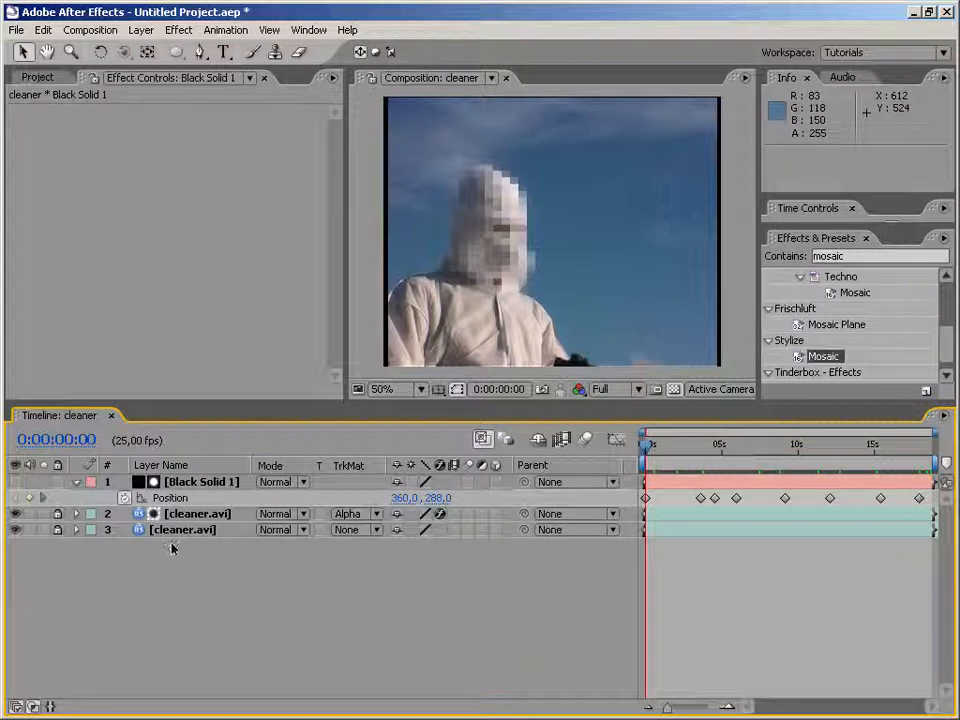
Step: Unlock both cleaner.avi layers, then delete the black solid and the masked mosaic copy, leaving only the original clip
left_click(212, 513)
left_click(59, 515)
left_click(58, 529)
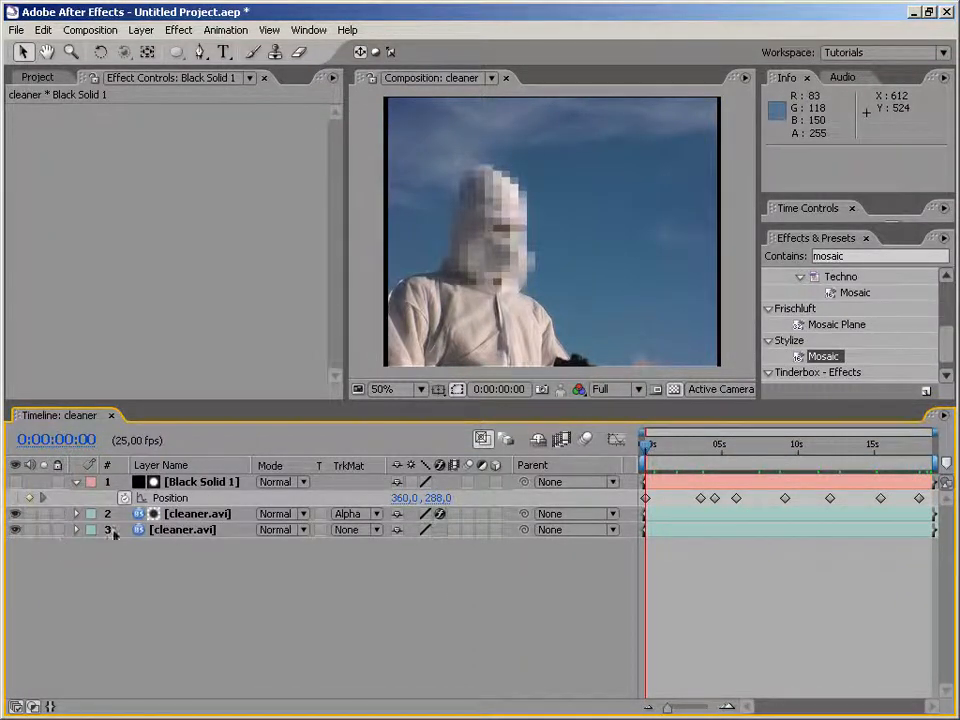
left_click(192, 513)
left_click(190, 483, "ctrl")
key("Delete")
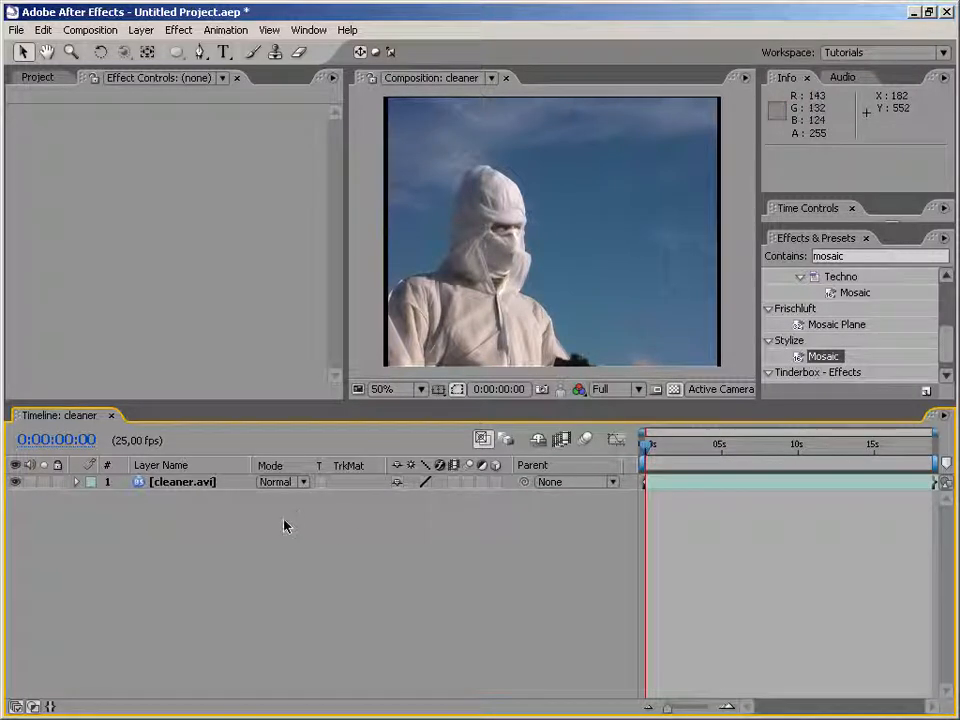
Step: Add a new adjustment layer above cleaner.avi
right_click(206, 526)
mouse_move(234, 538)
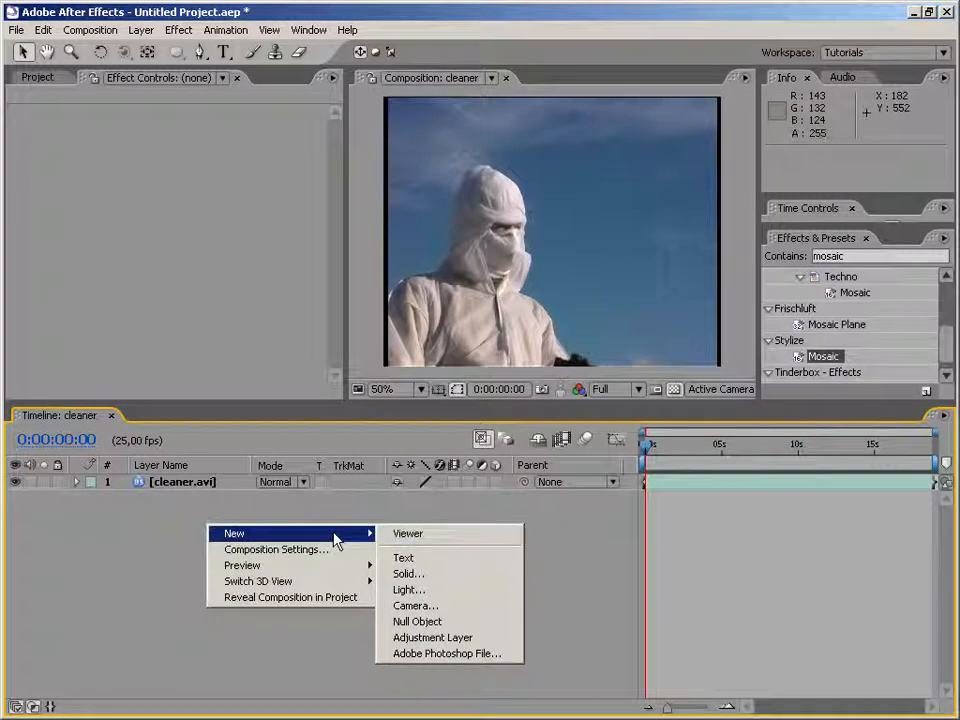
left_click(437, 637)
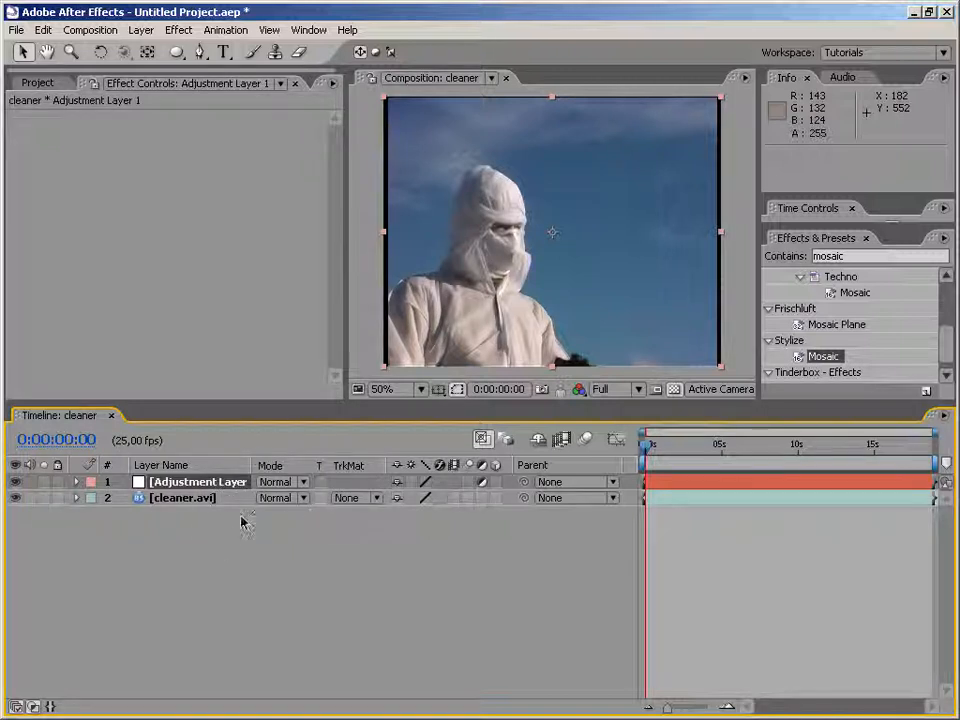
left_click(196, 500)
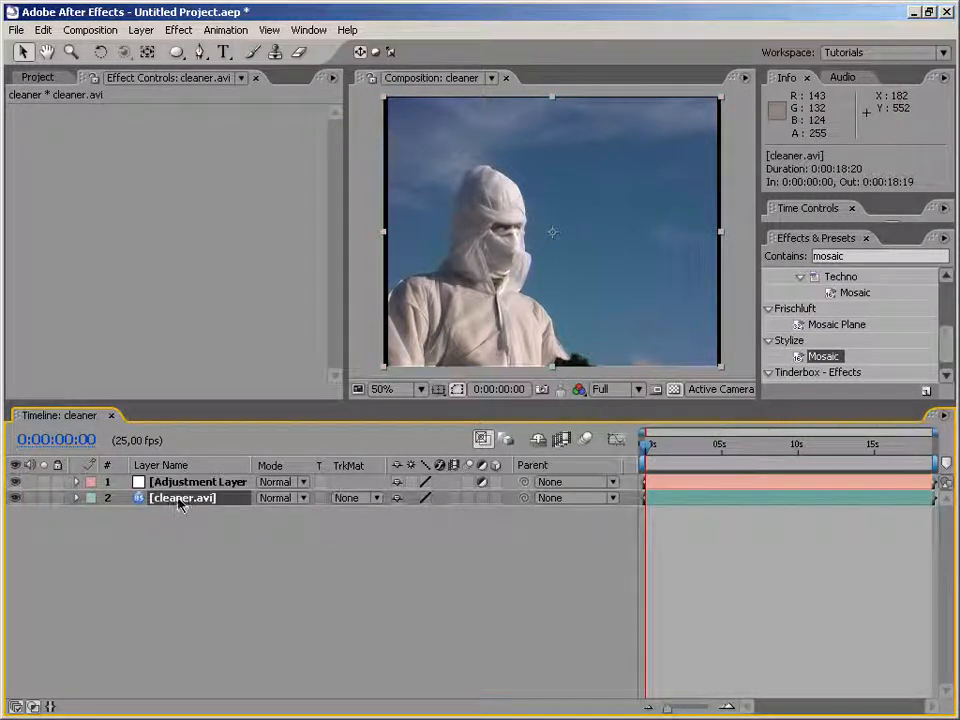
Step: Apply the Stylize Mosaic effect to the adjustment layer with 40 horizontal and 40 vertical blocks, then deselect the layer
left_click(205, 483)
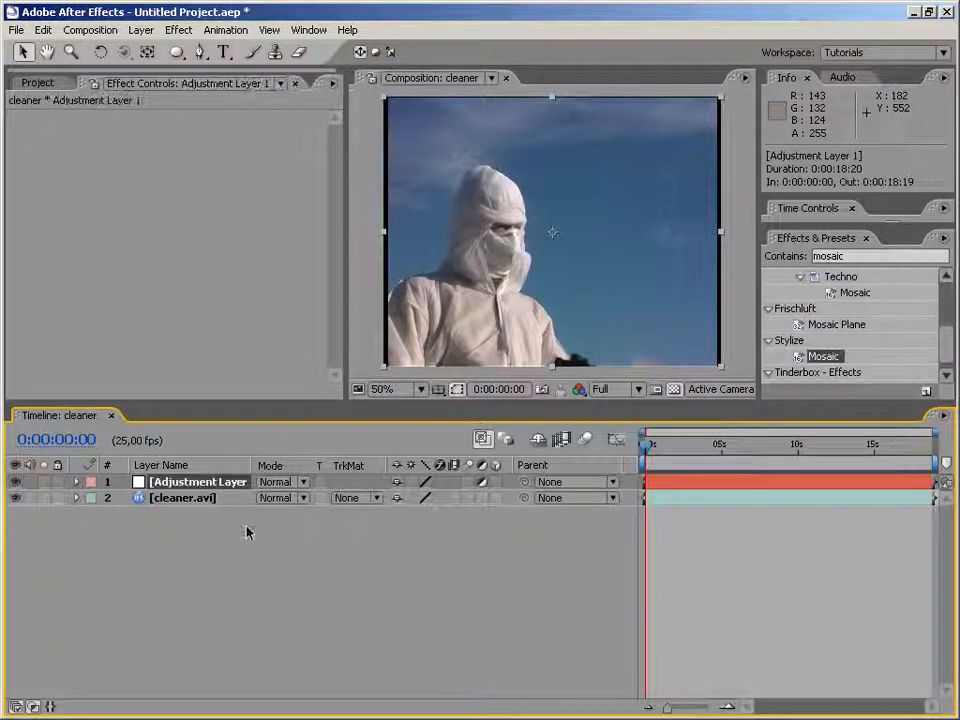
left_click_drag(805, 362, 538, 260)
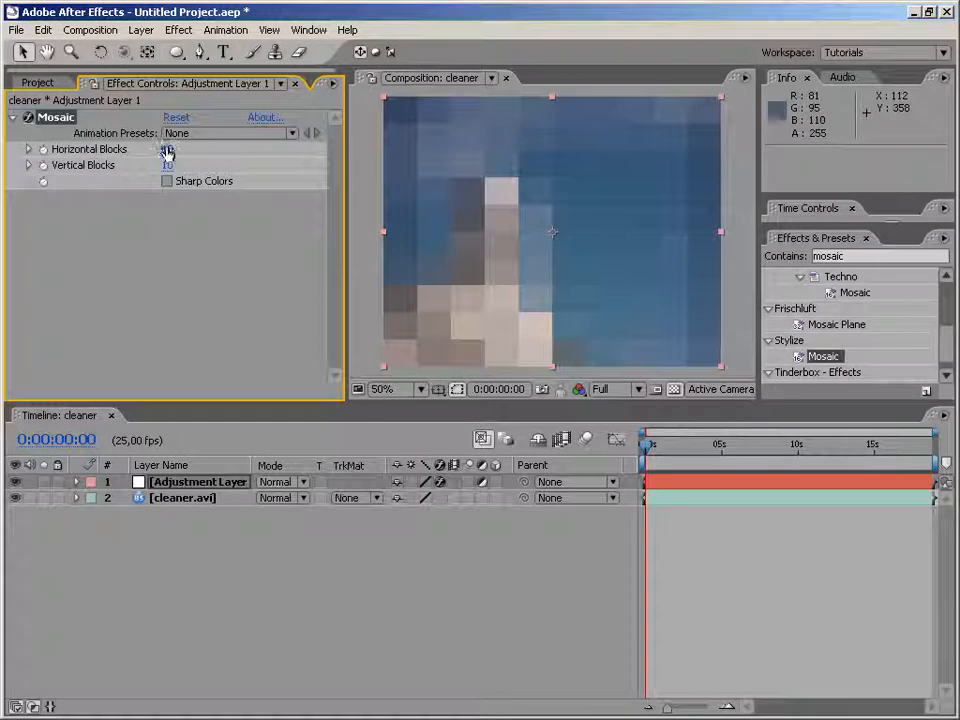
type("40")
key("Tab")
type("40")
key("Return")
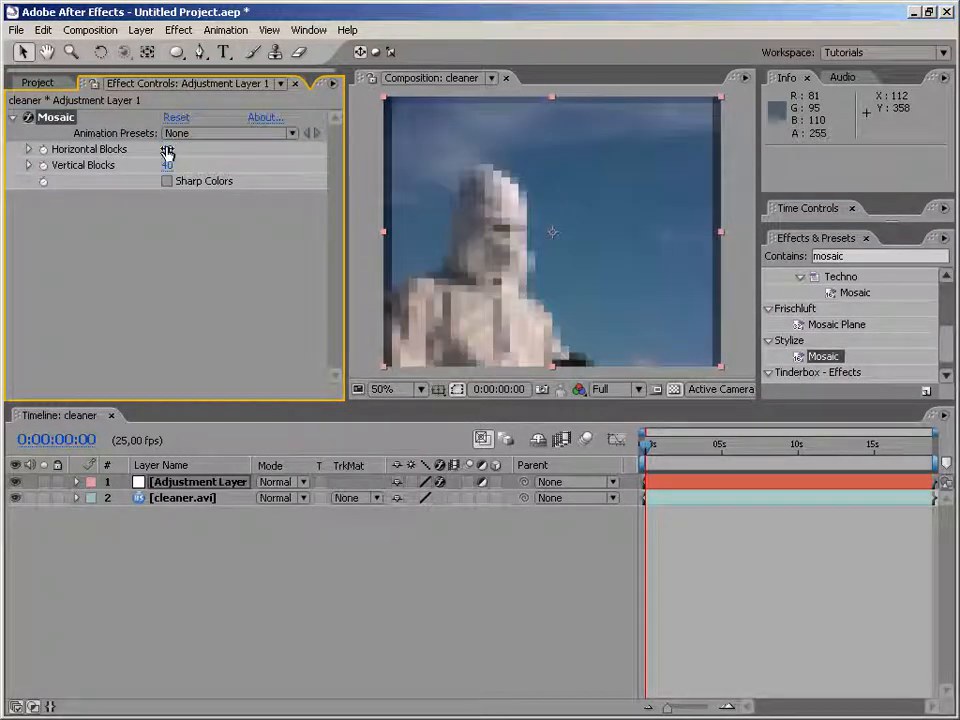
left_click(399, 553)
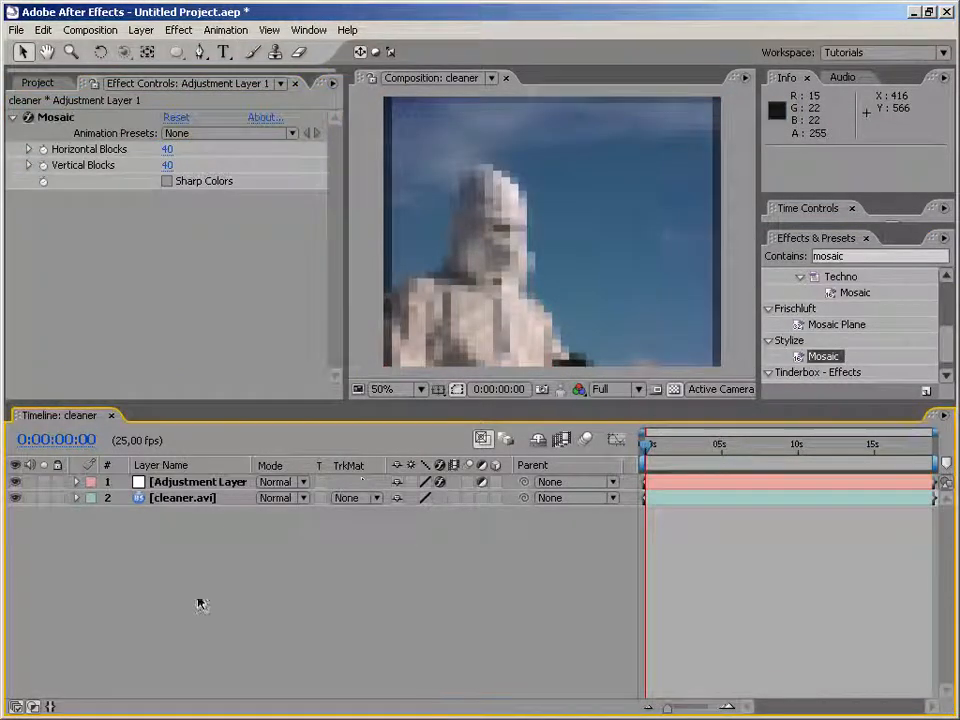
right_click(219, 576)
mouse_move(240, 581)
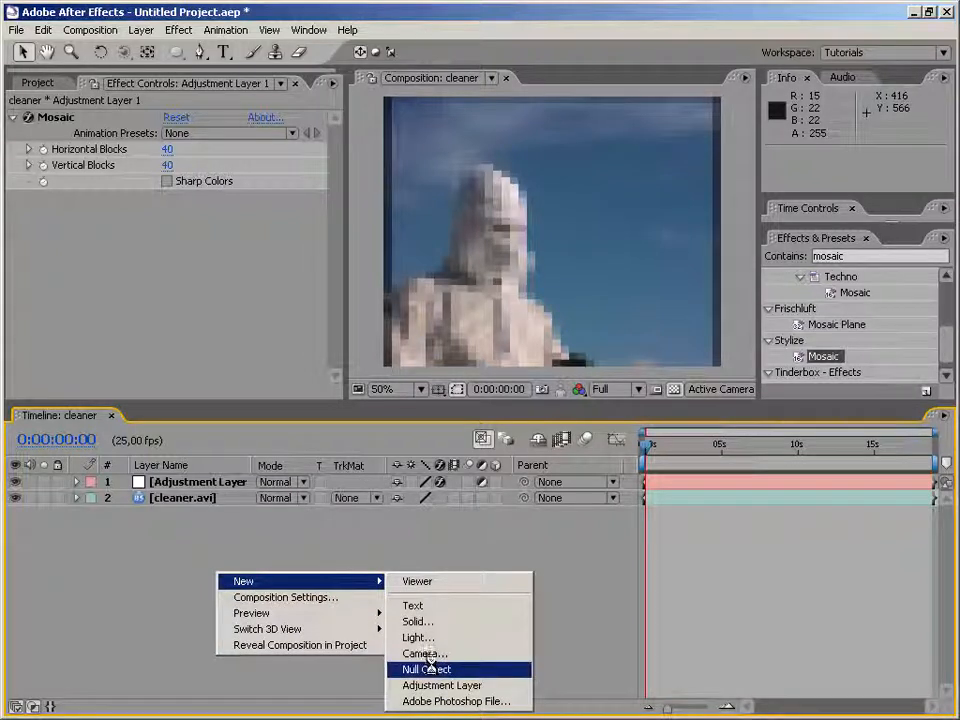
left_click(433, 622)
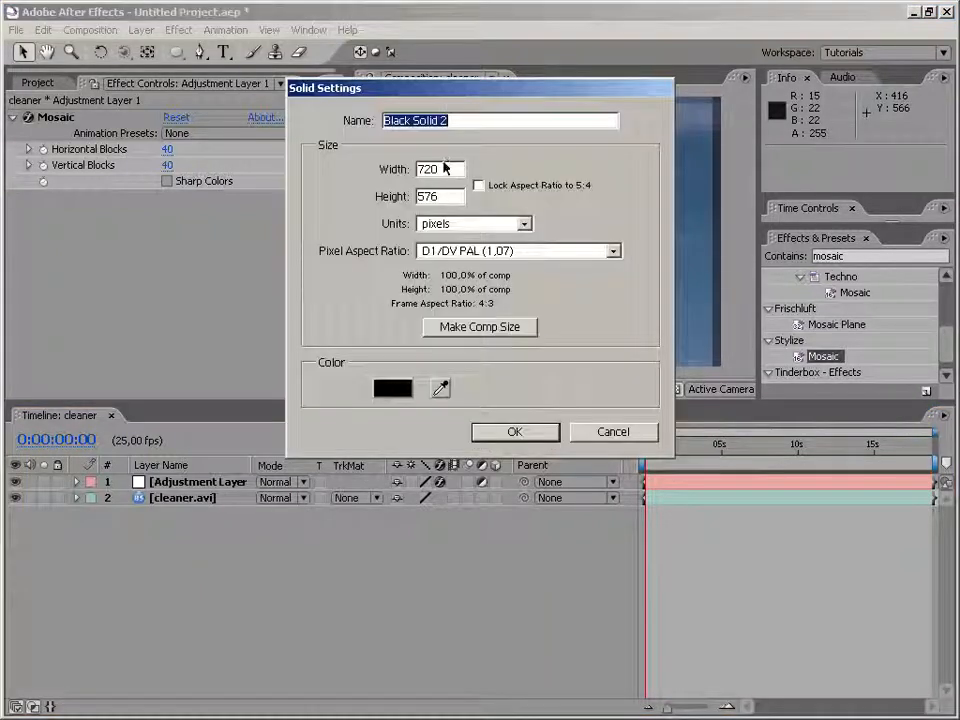
left_click(515, 432)
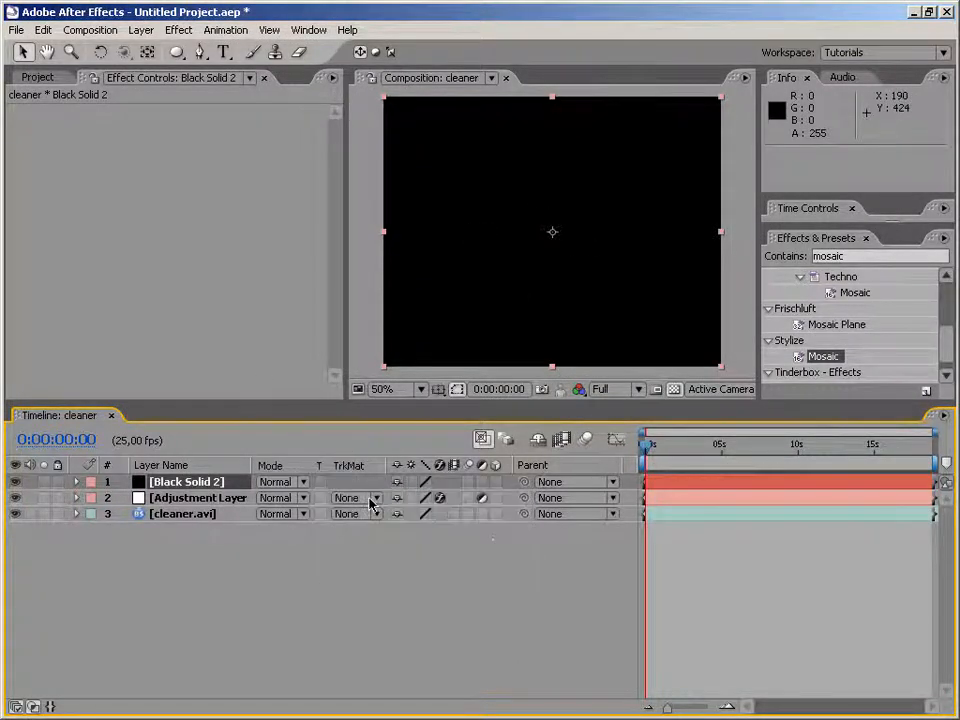
key("Delete")
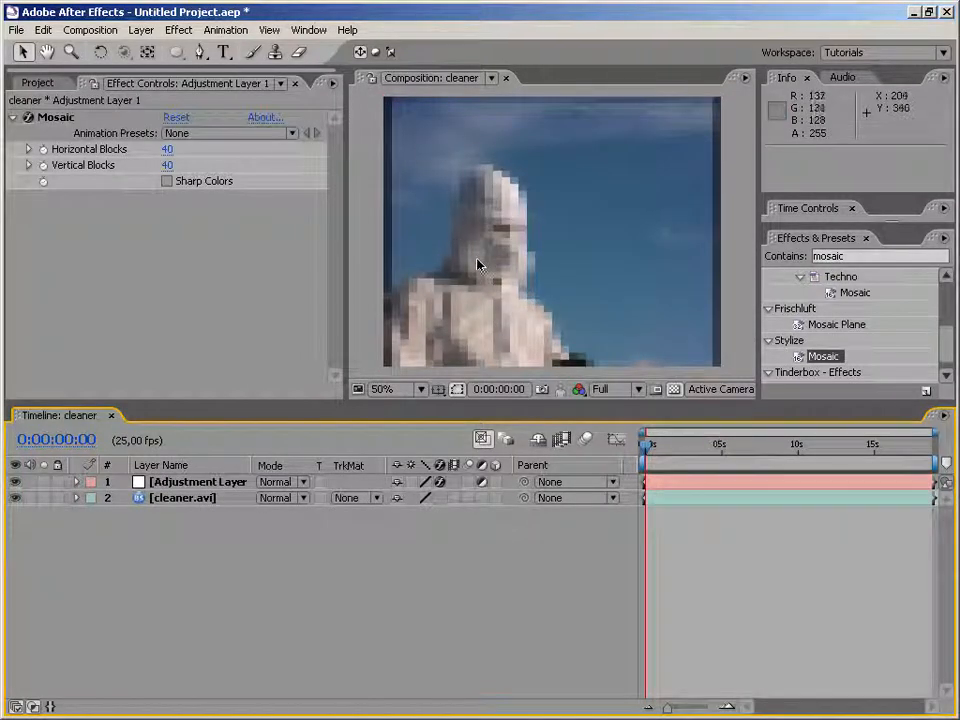
Step: Hide the adjustment layer and start a Track Motion tracker on the cleaner.avi layer
left_click(16, 482)
left_click(184, 499)
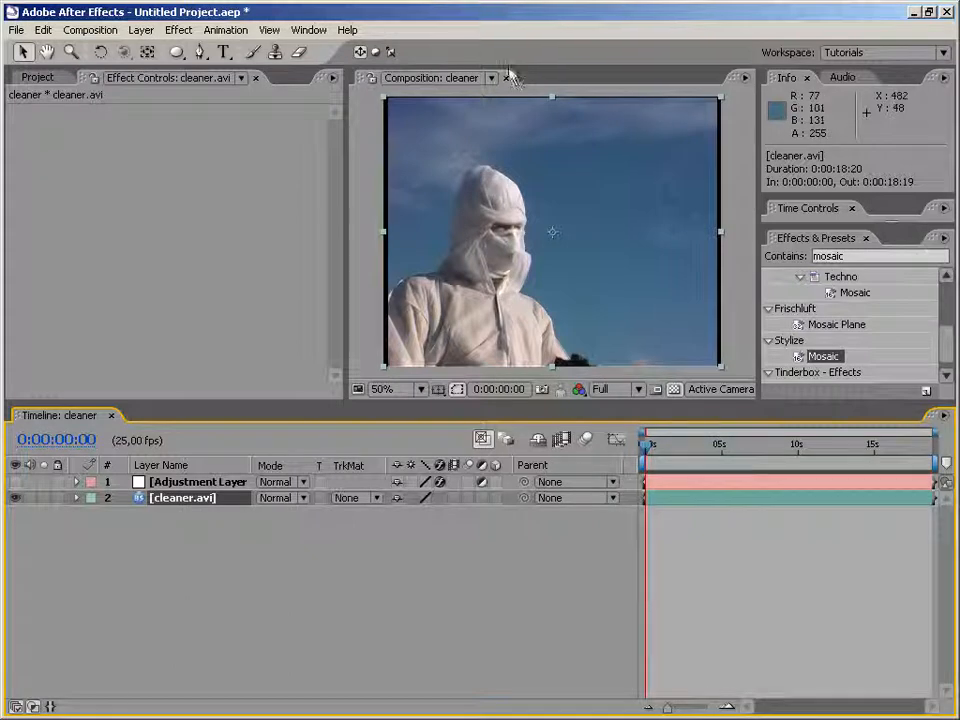
left_click(310, 30)
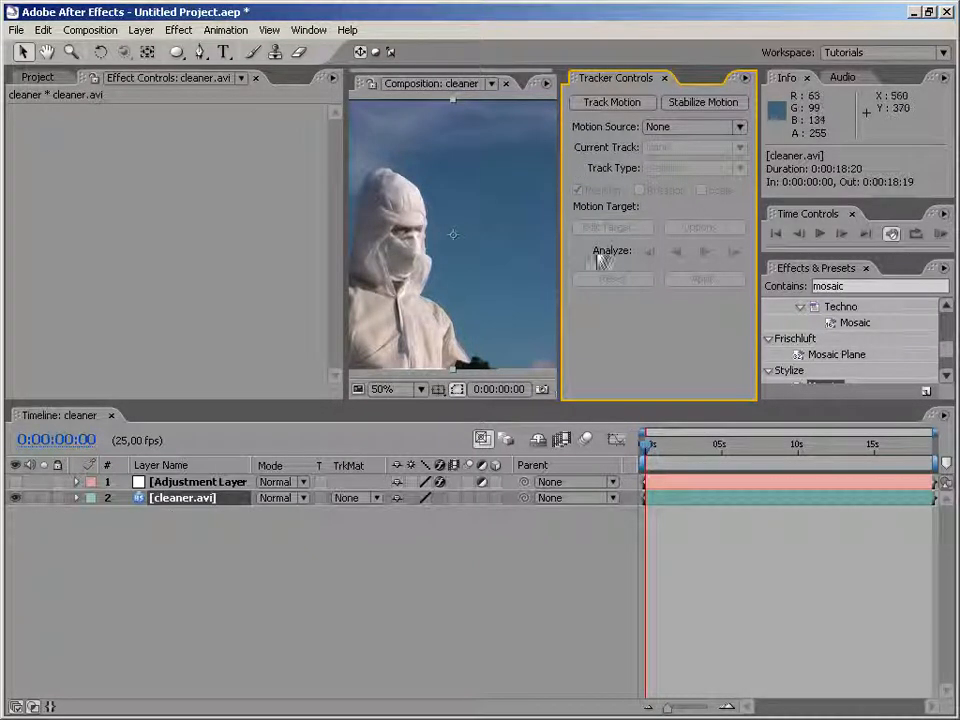
left_click(603, 101)
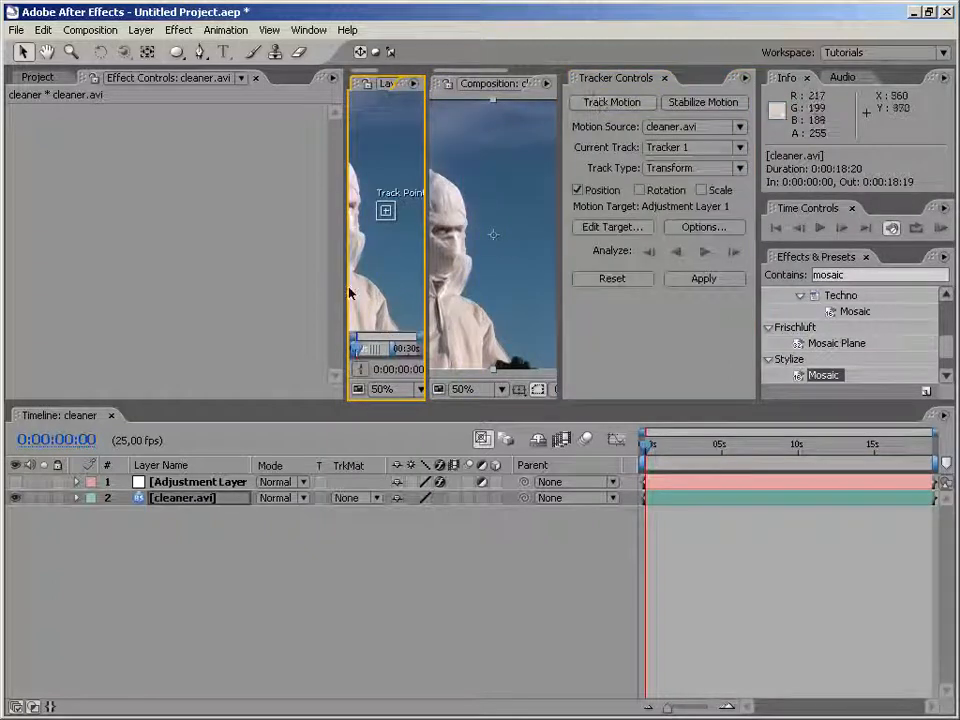
Step: Place Track Point 1 on the man's eyes and enlarge its feature and search regions to frame the eye slit
left_click_drag(345, 288, 52, 299)
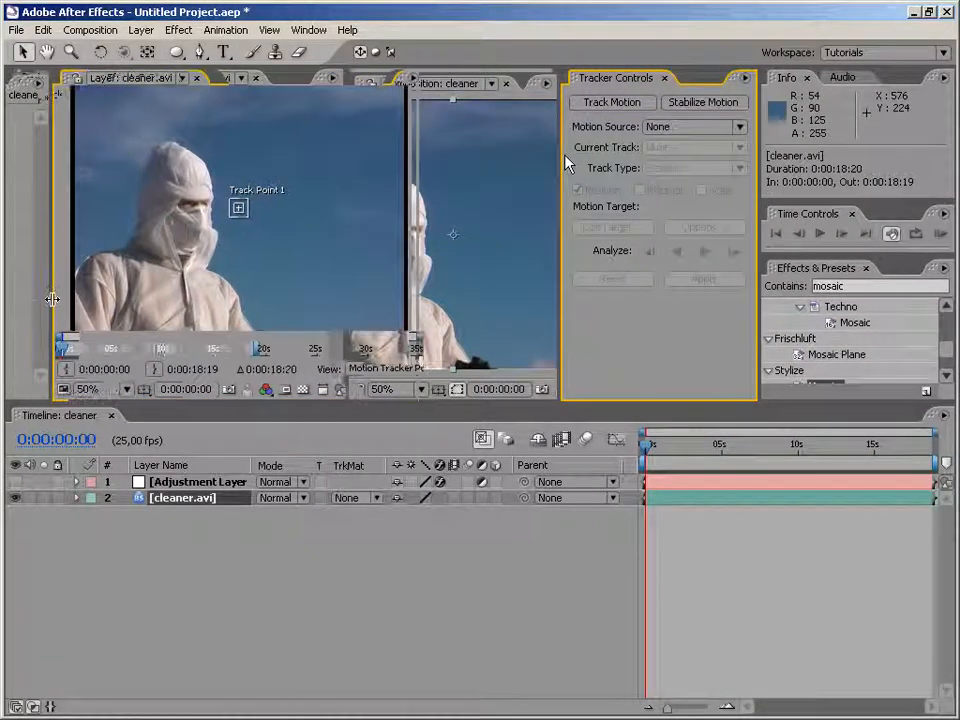
left_click_drag(211, 267, 275, 300)
scroll(198, 290, "down", 1)
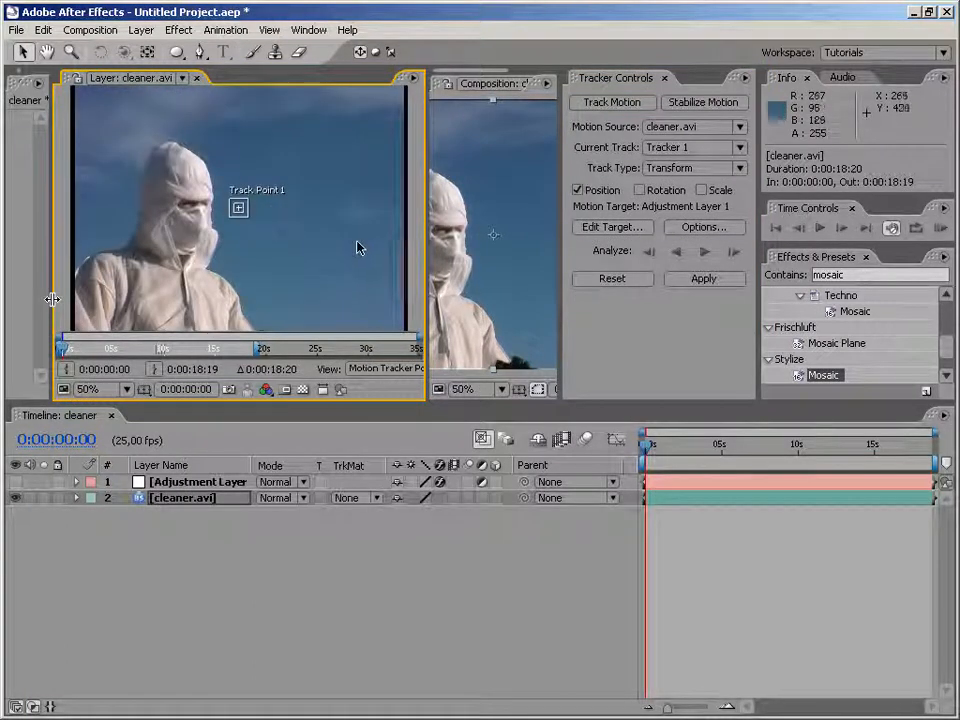
left_click_drag(366, 232, 277, 222)
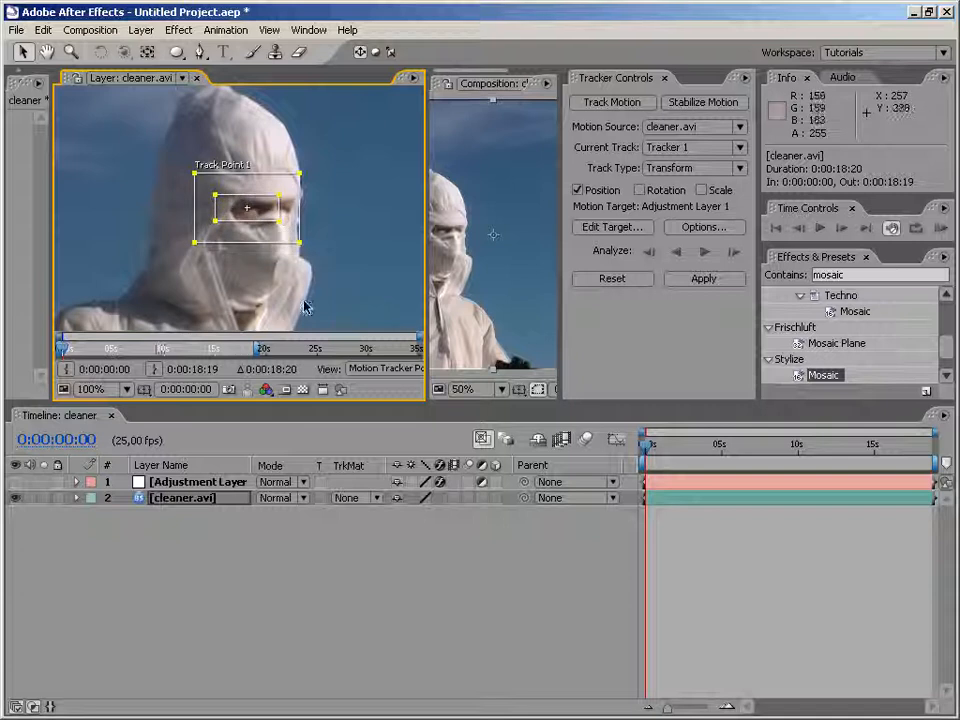
Step: Analyze the track point forward frame by frame to 0:00:00:05, then analyze the rest of the clip to its end
left_click(738, 257)
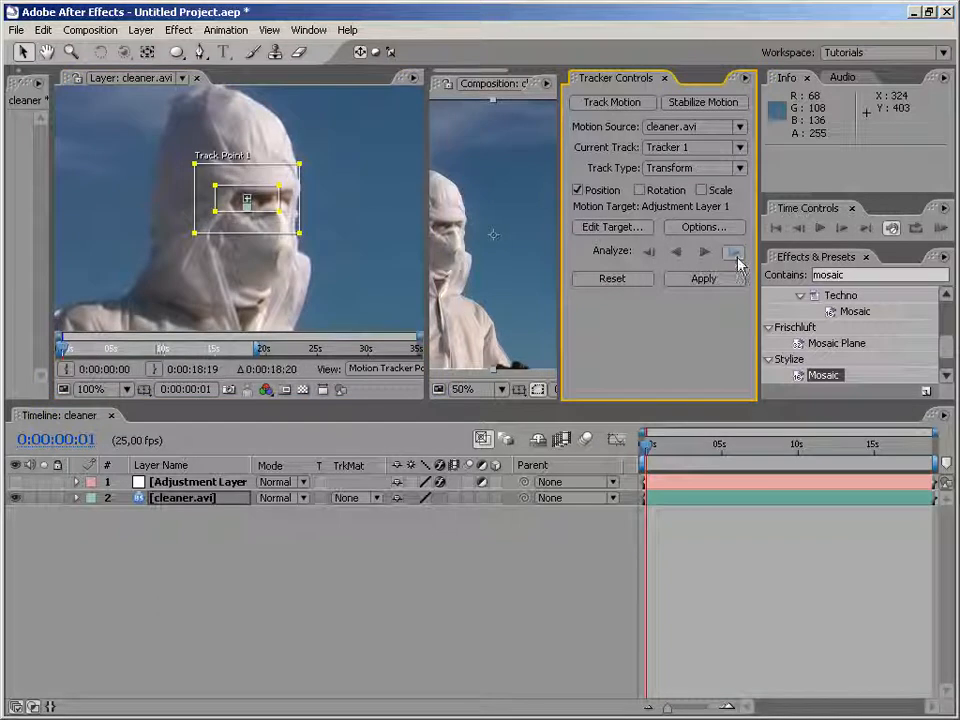
left_click(735, 254)
left_click(735, 254)
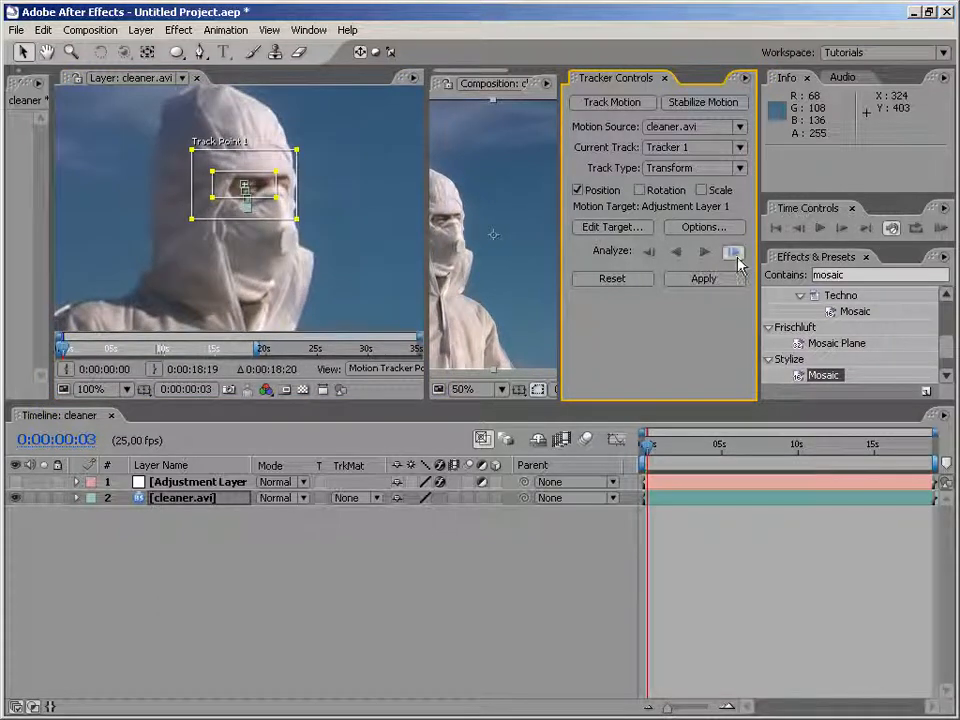
left_click(736, 255)
left_click(735, 255)
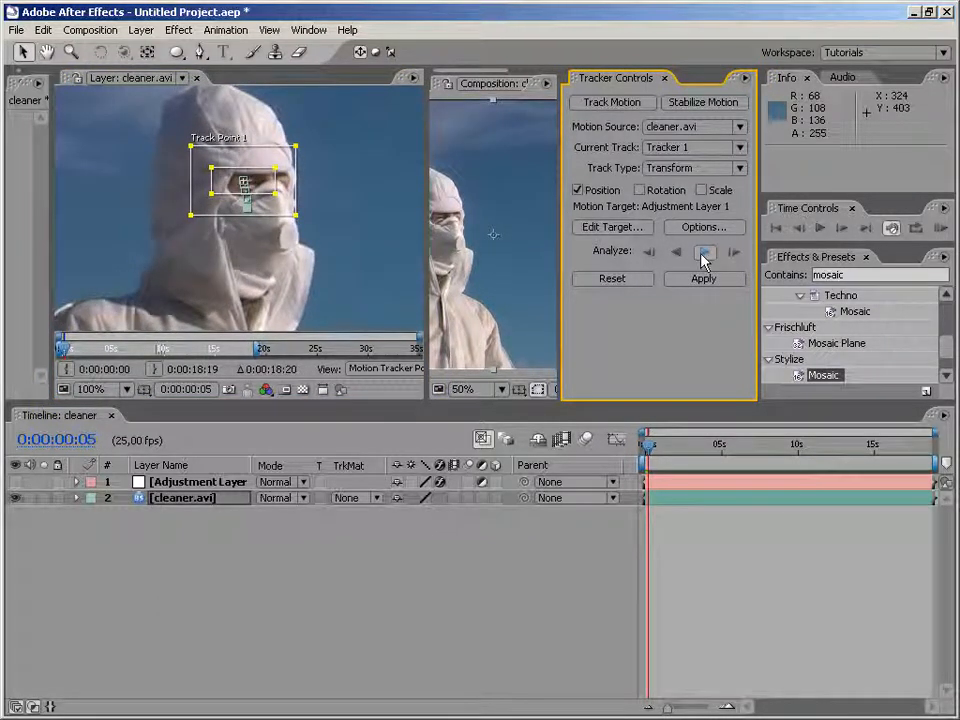
left_click(704, 254)
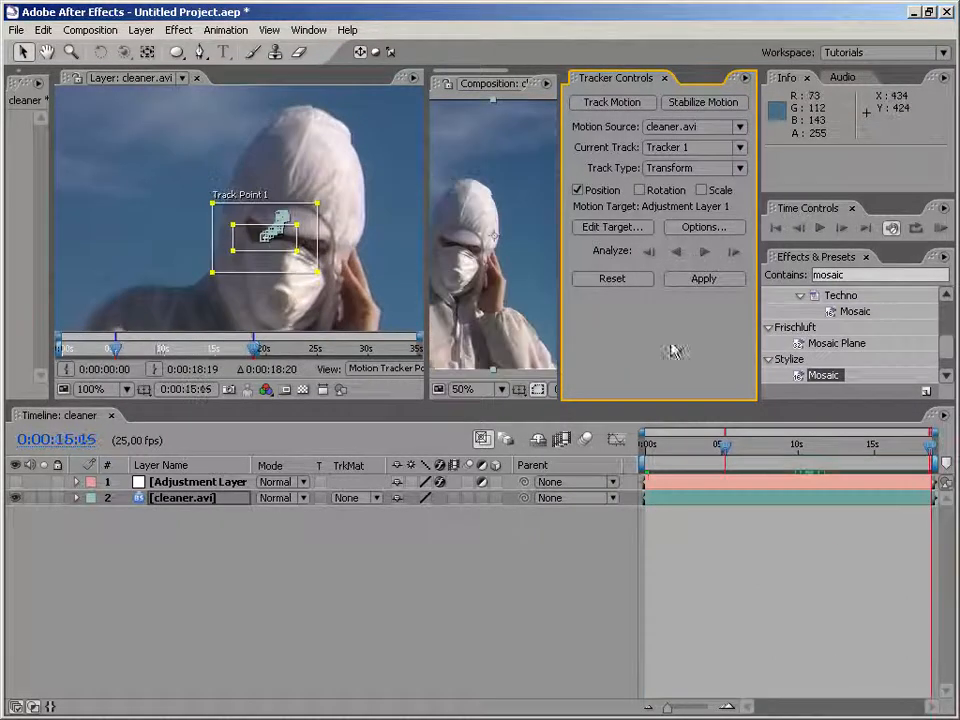
Step: Add a null object to the composition and rename it TrackingData
left_click(351, 617)
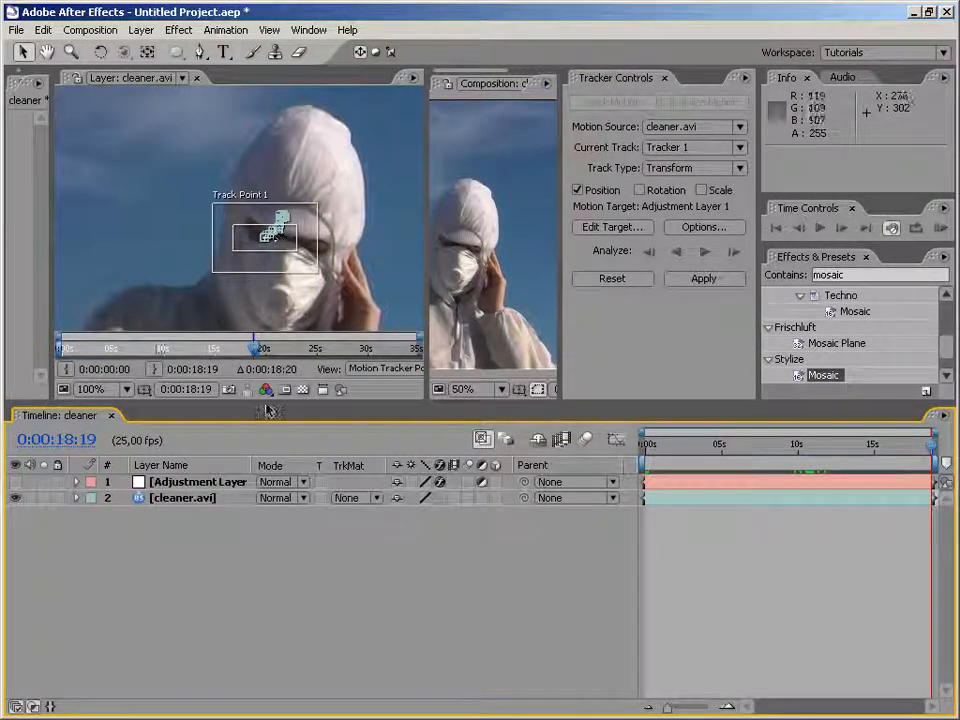
right_click(249, 545)
mouse_move(270, 550)
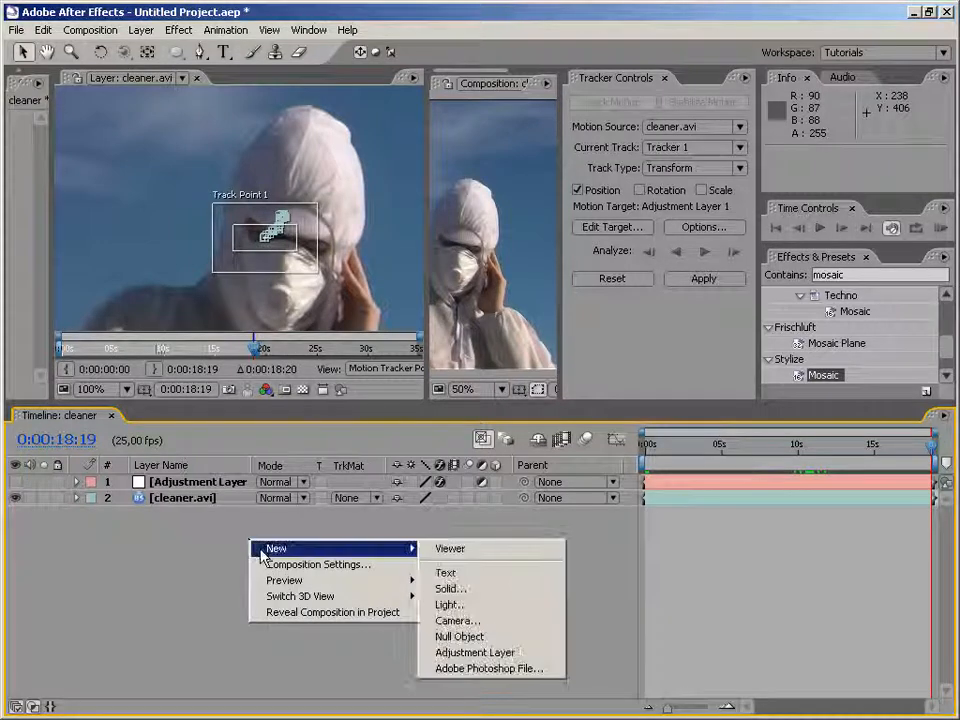
left_click(459, 635)
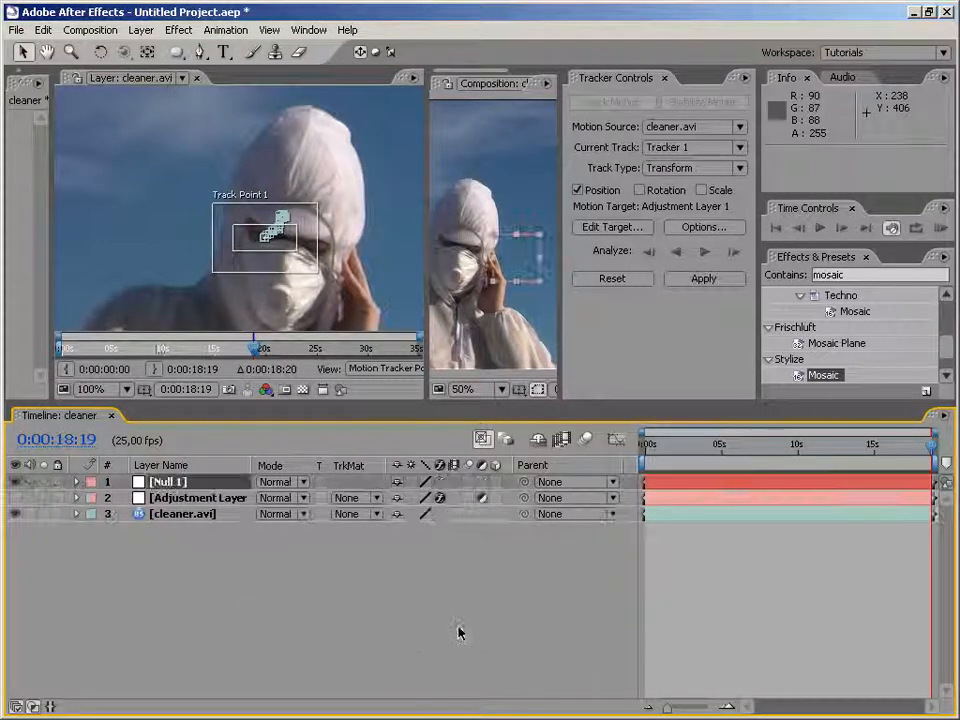
key("Return")
type("T")
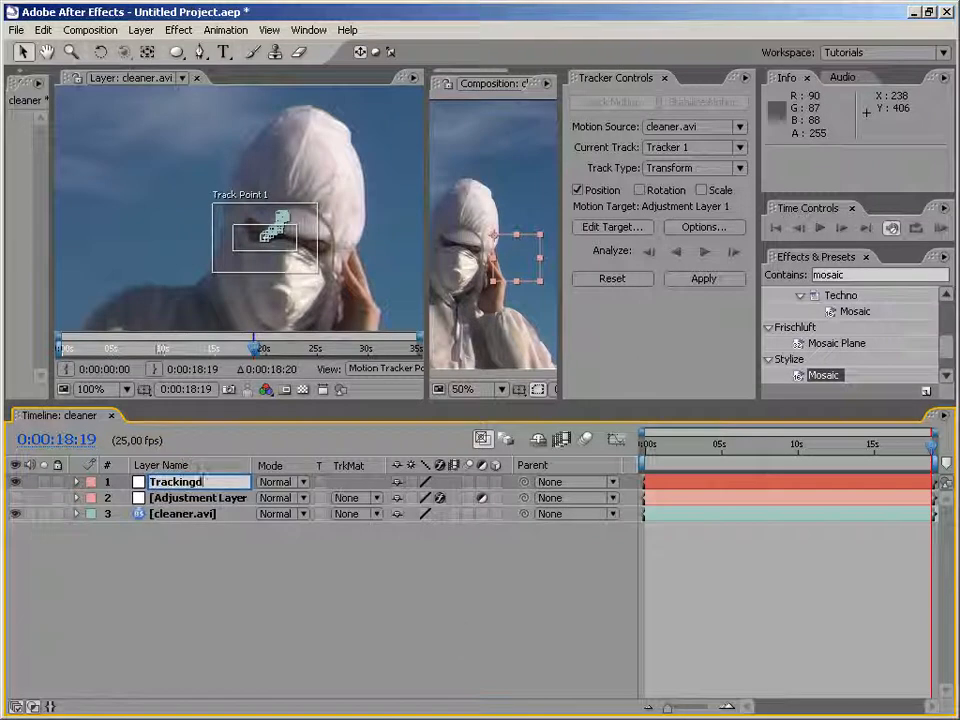
type("rackingData")
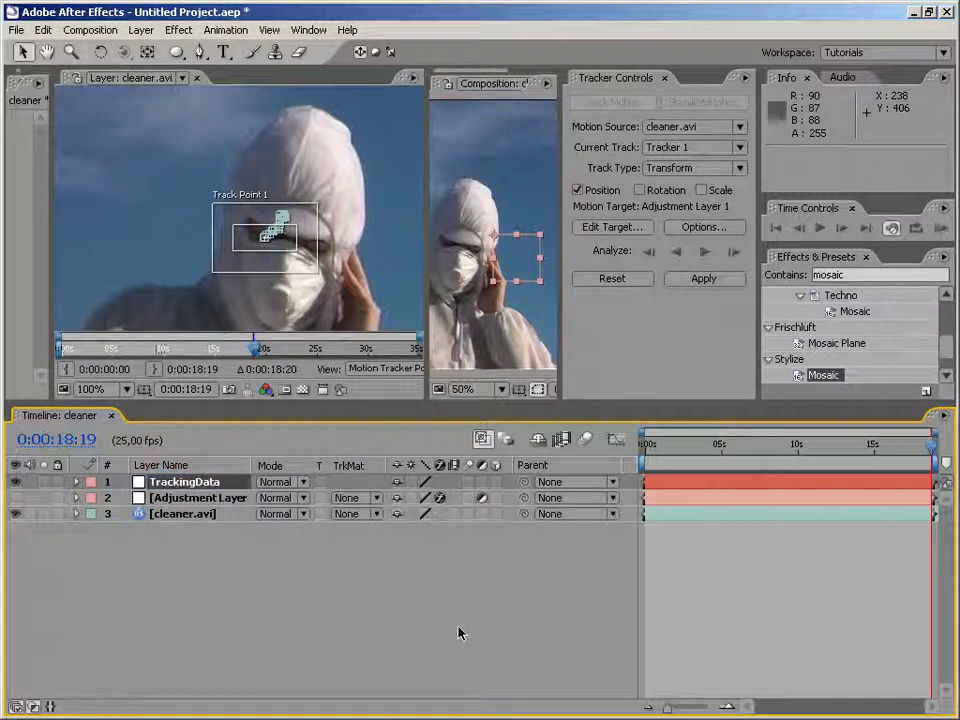
key("Return")
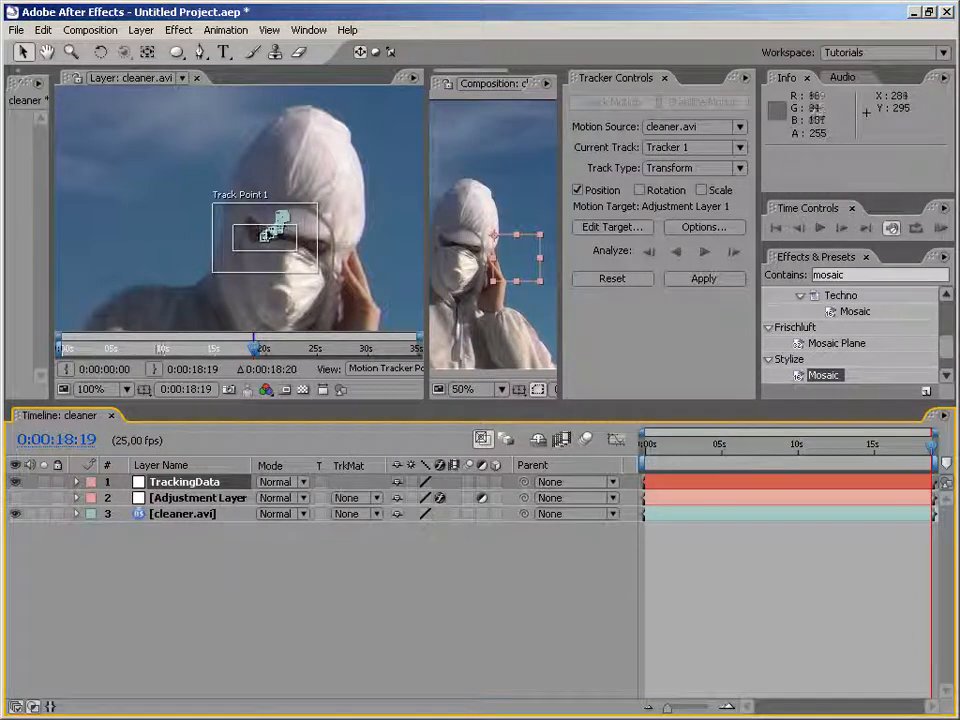
Step: Change the tracker's motion target to the TrackingData layer
left_click(197, 484)
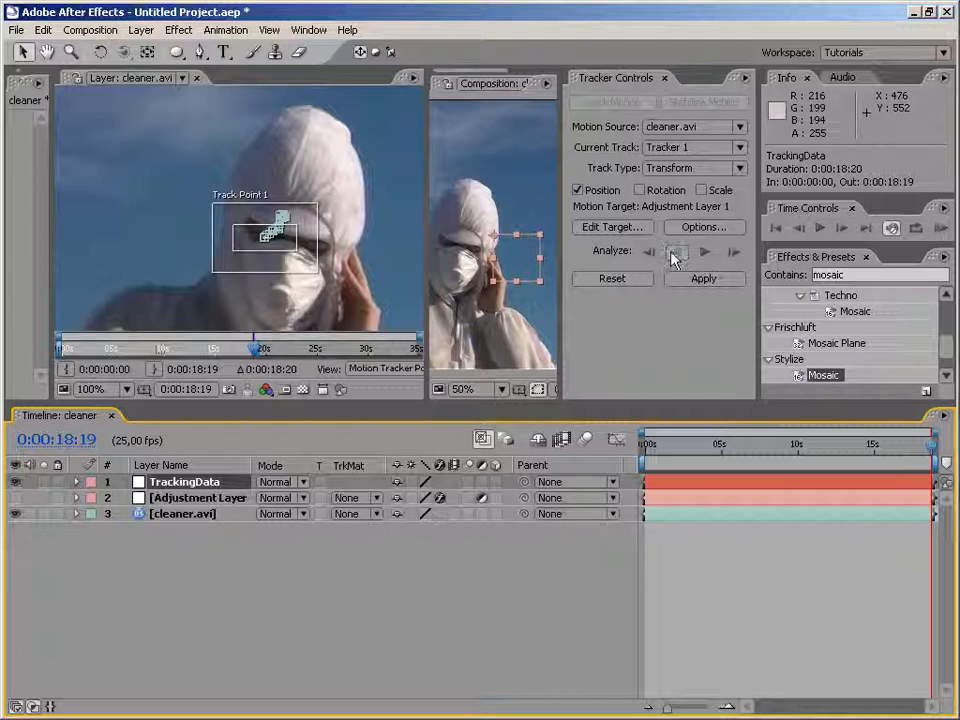
left_click(613, 235)
left_click(388, 157)
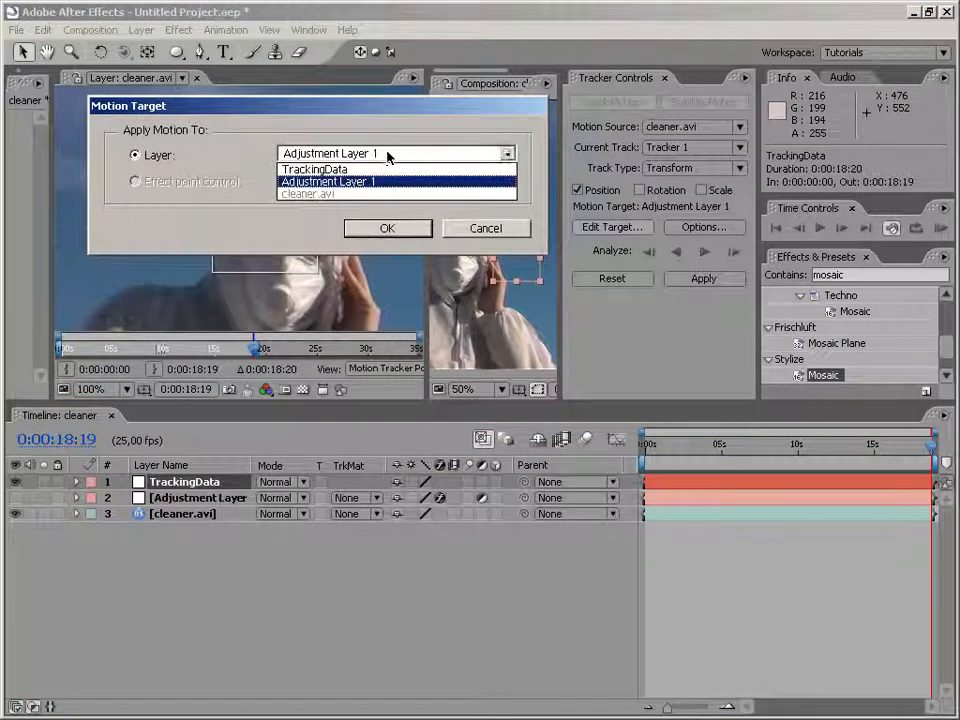
left_click(318, 170)
left_click(403, 229)
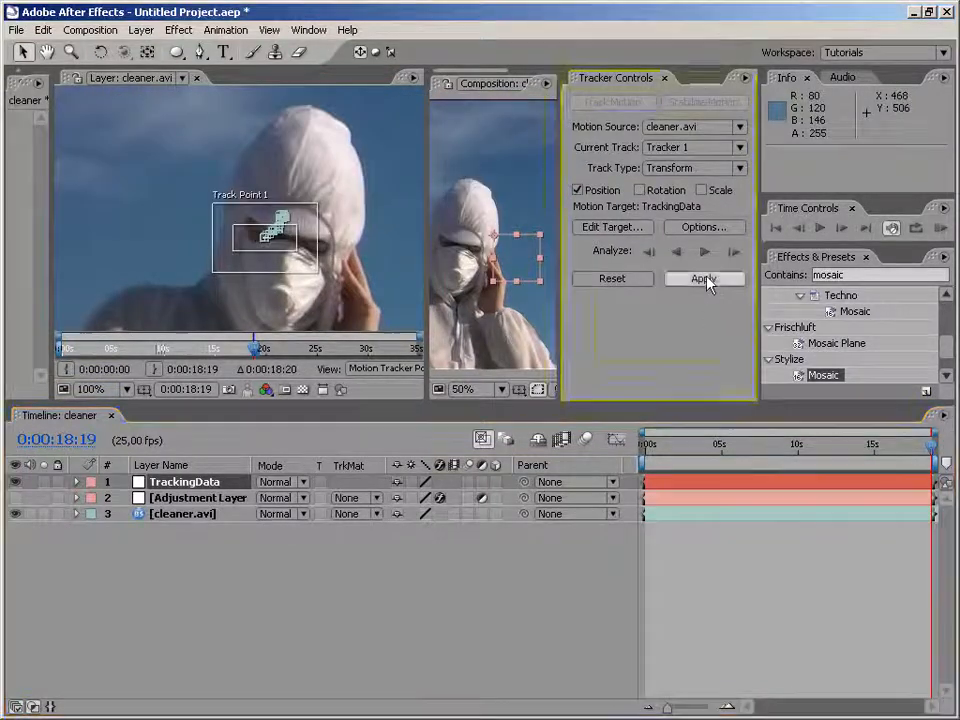
Step: Apply the tracked motion to the TrackingData null in X and Y, then deselect the layer
left_click(704, 279)
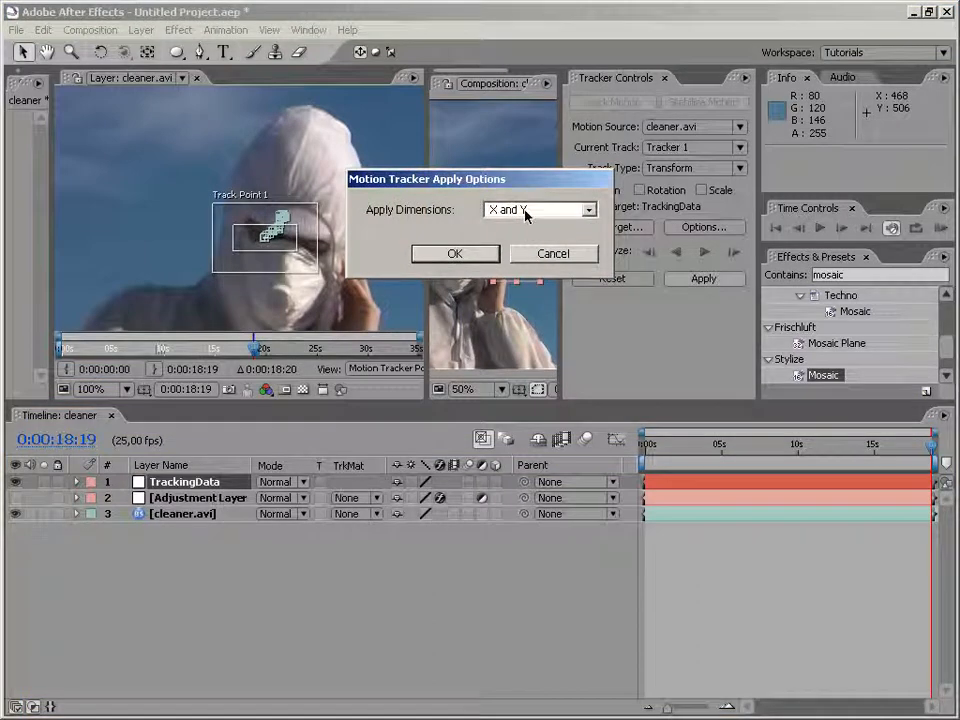
left_click(455, 253)
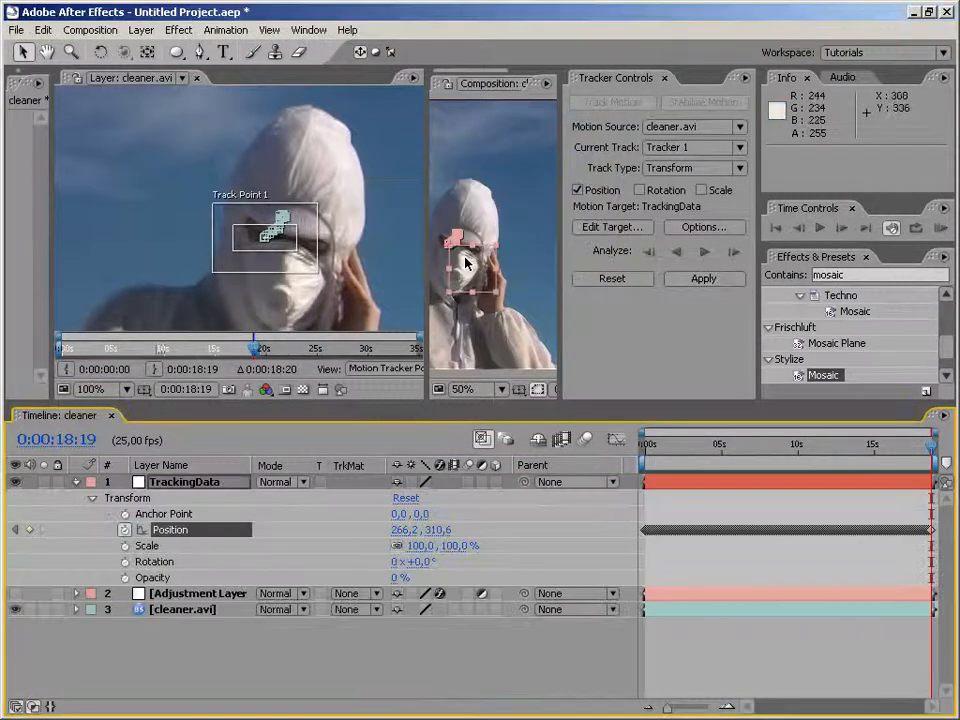
left_click(312, 631)
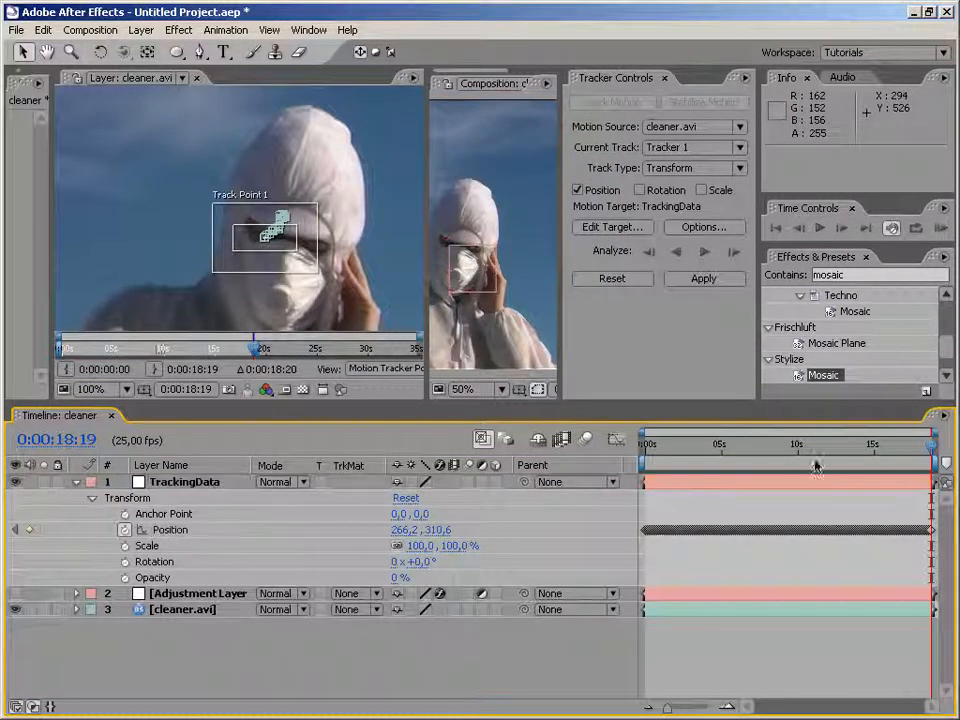
Step: Close the cleaner.avi layer view and the tracker controls, then return the current time to 0:00:00:00
left_click(198, 79)
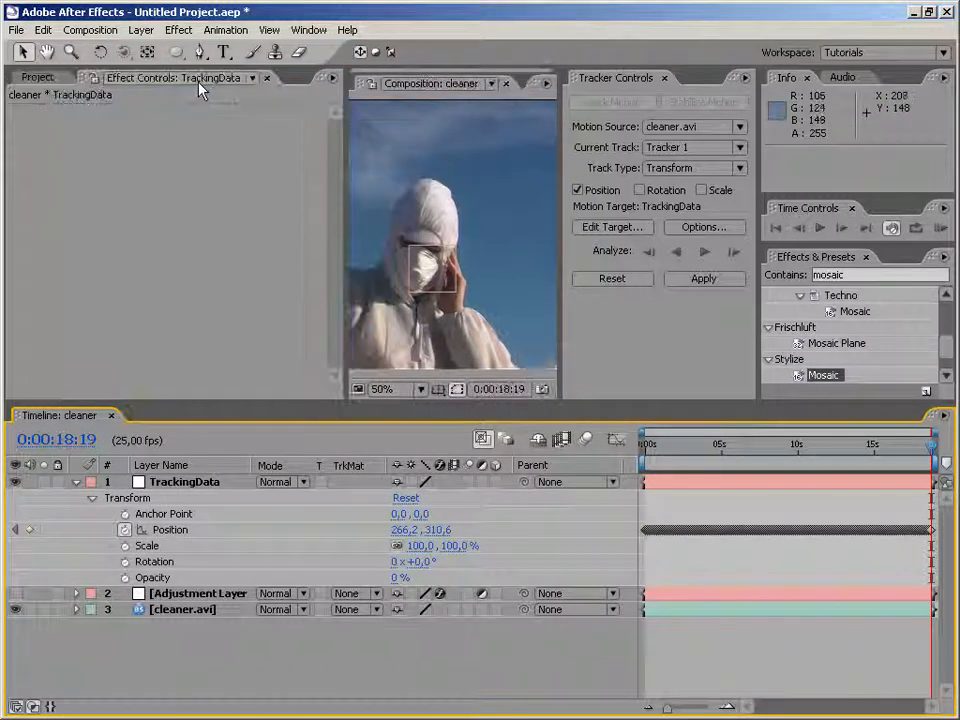
left_click(664, 78)
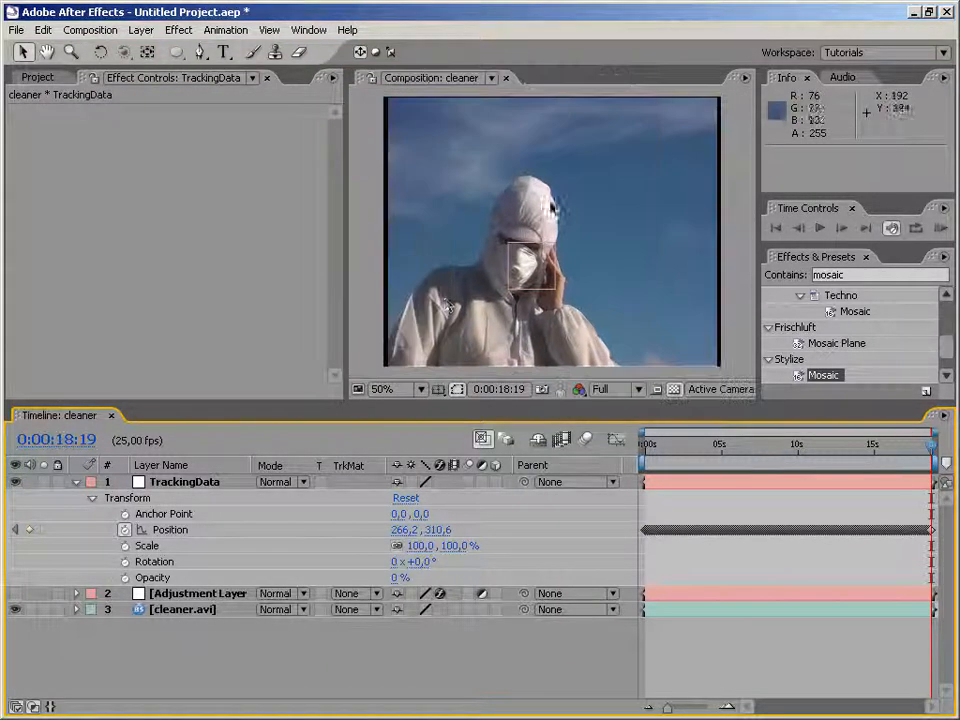
left_click_drag(725, 448, 591, 486)
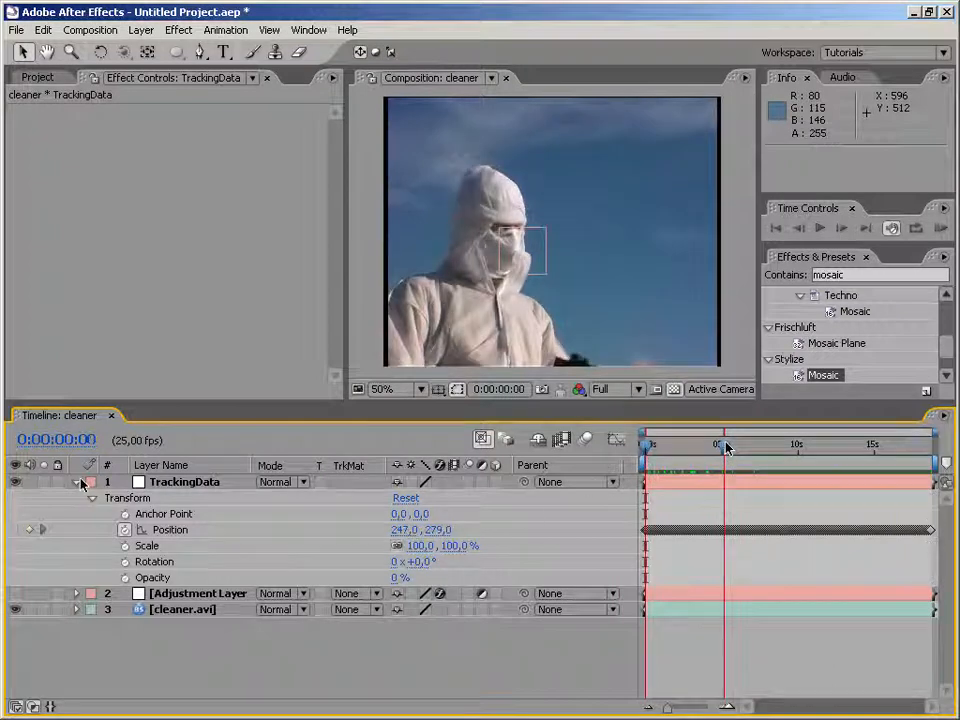
Step: Parent the adjustment layer to the TrackingData null and rename the adjustment layer Blur
left_click(79, 484)
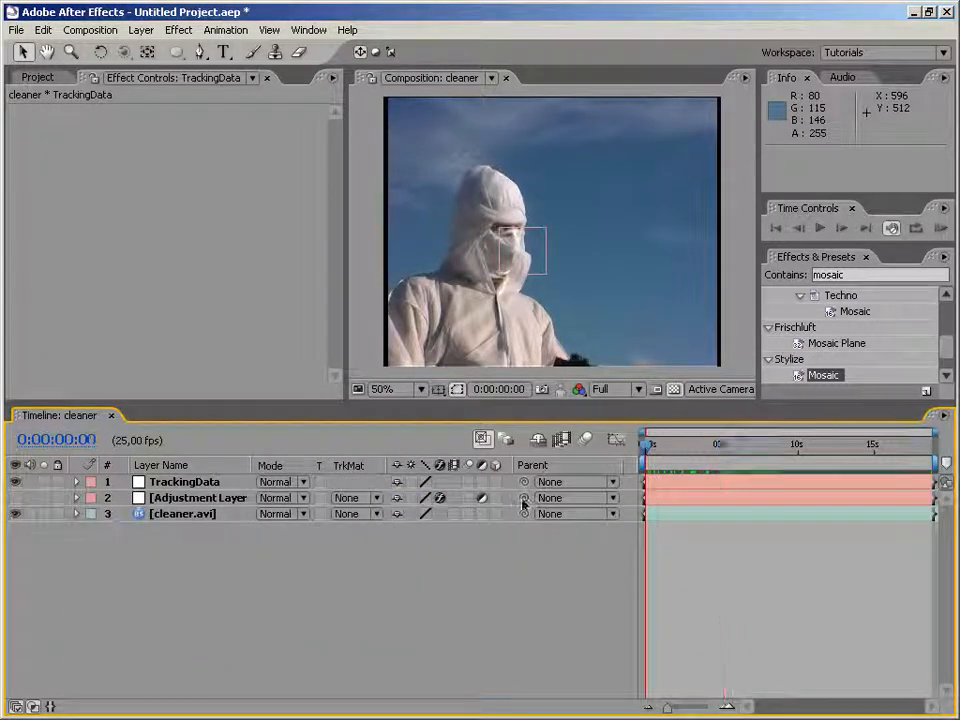
left_click_drag(522, 498, 160, 484)
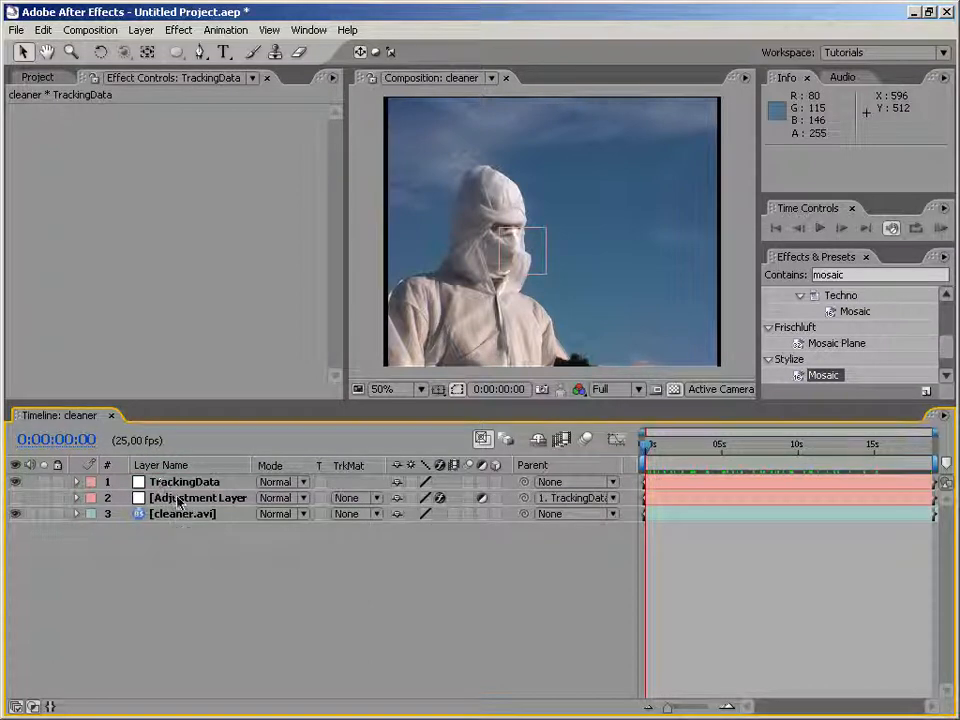
left_click(180, 498)
key("Return")
type("B")
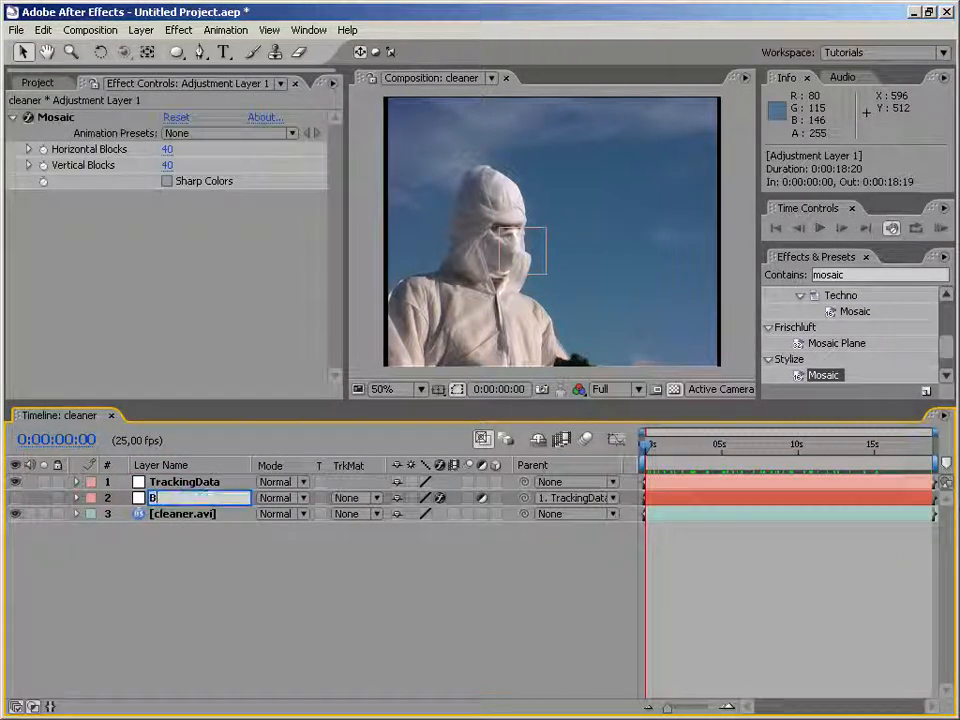
type("lur")
key("Return")
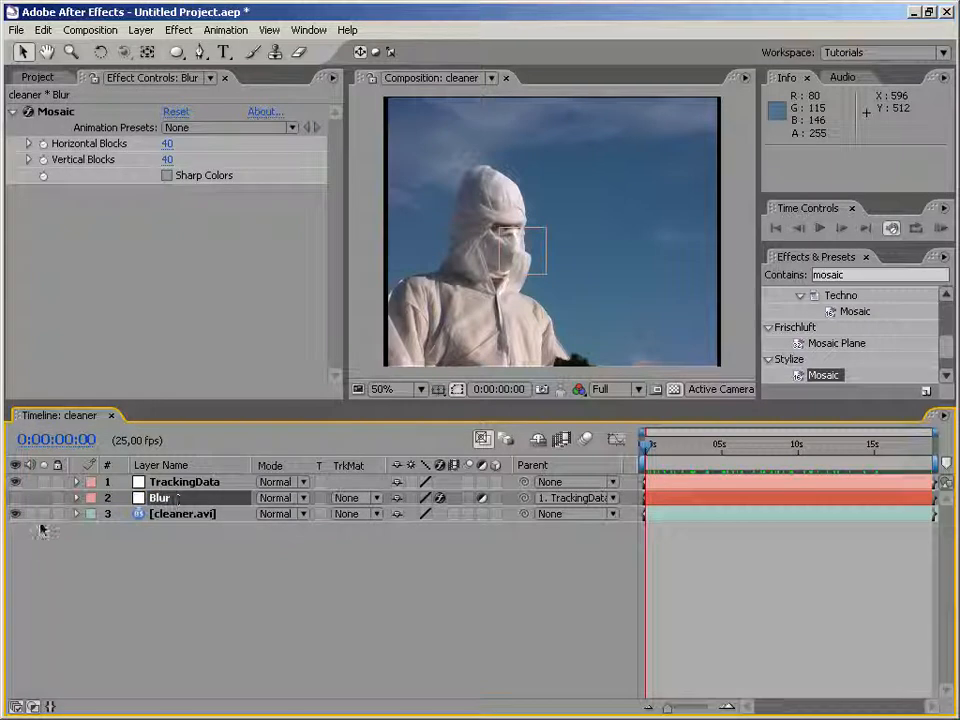
Step: Make the Blur layer visible and draw an elliptical mask about 260 by 277 pixels around the person's head
left_click(14, 498)
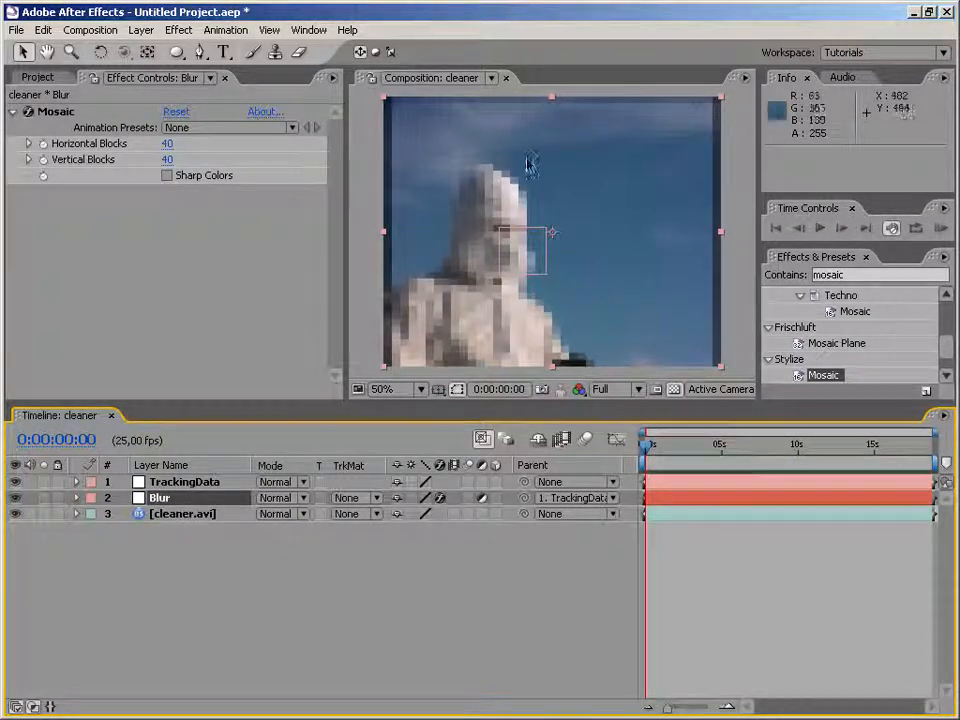
left_click(177, 53)
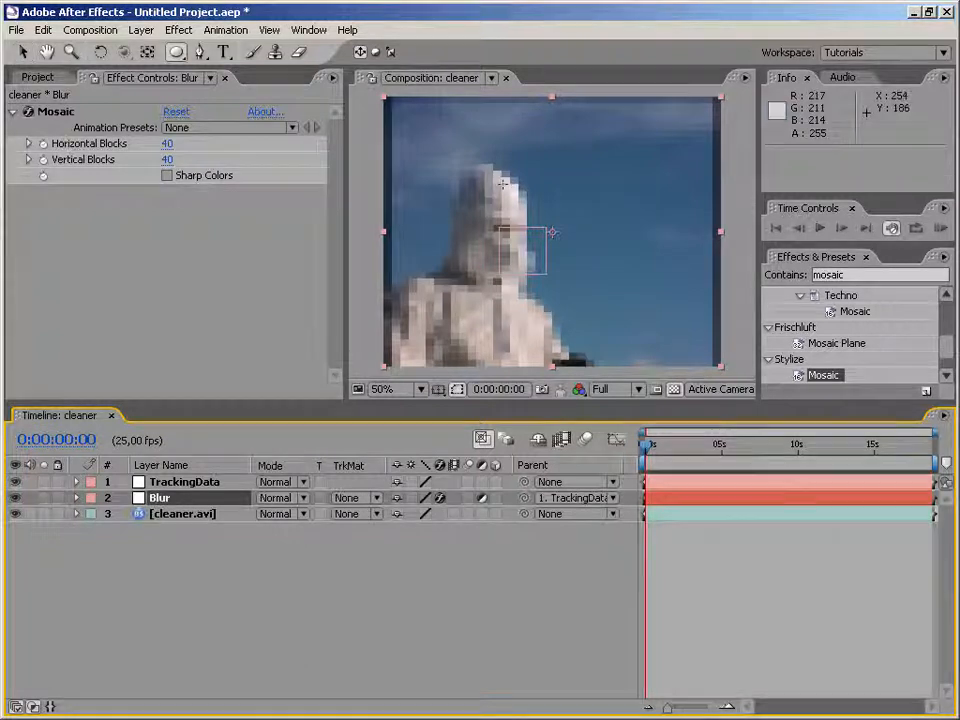
left_click_drag(499, 227, 561, 163)
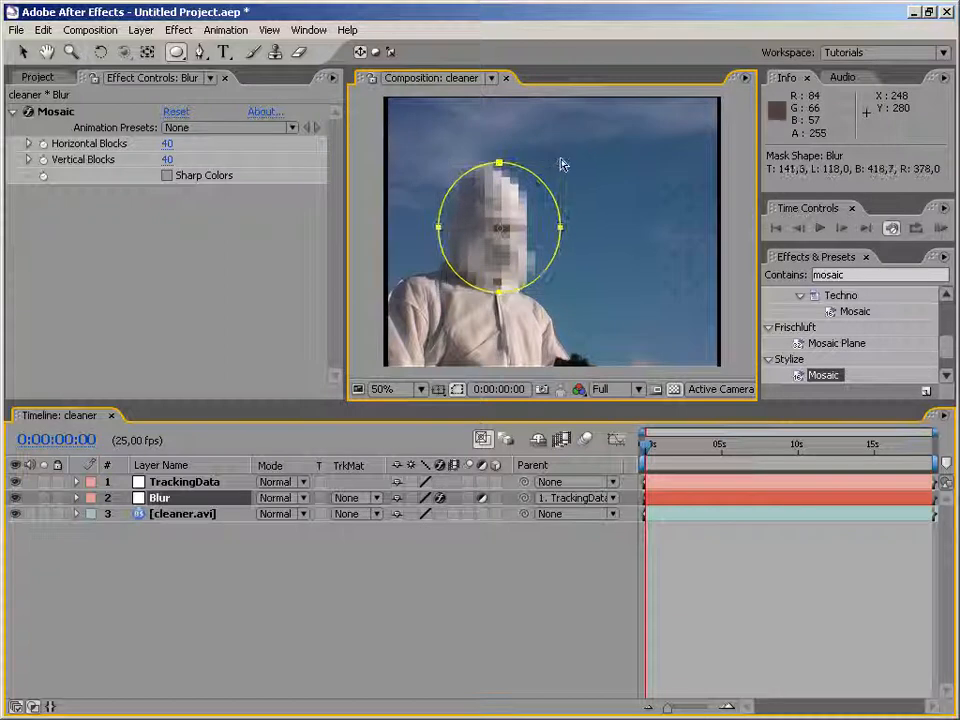
Step: Set the mask feather of the Blur layer's Mask 1 to 50 pixels in both directions
left_click(313, 591)
key("v")
scroll(534, 193, "up", 1)
left_click(167, 498)
key("m")
key("m")
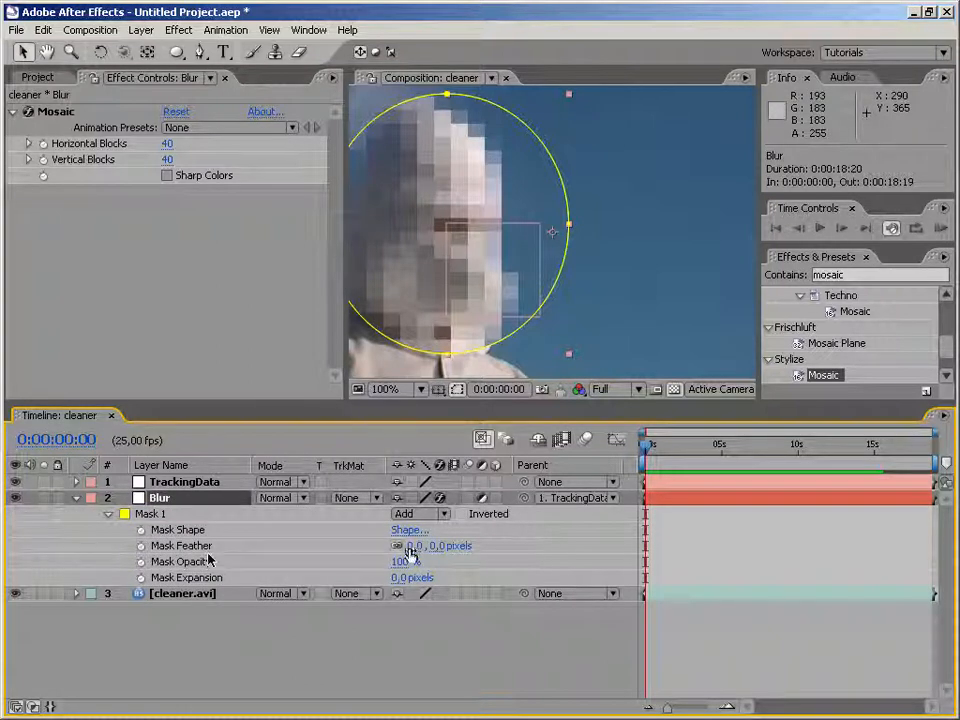
key("Return")
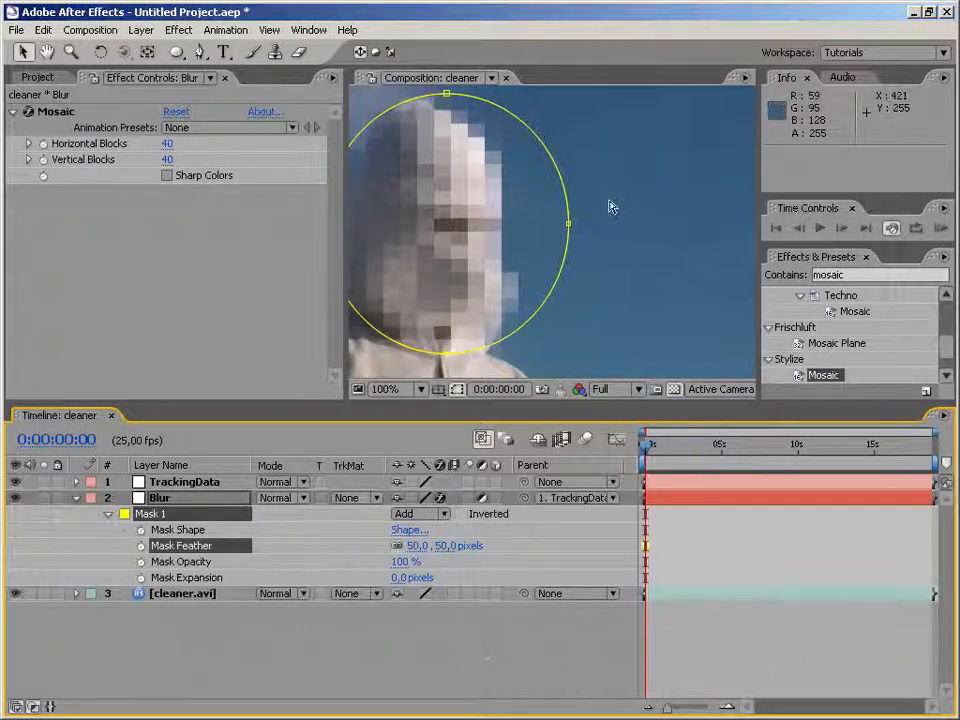
key("grave")
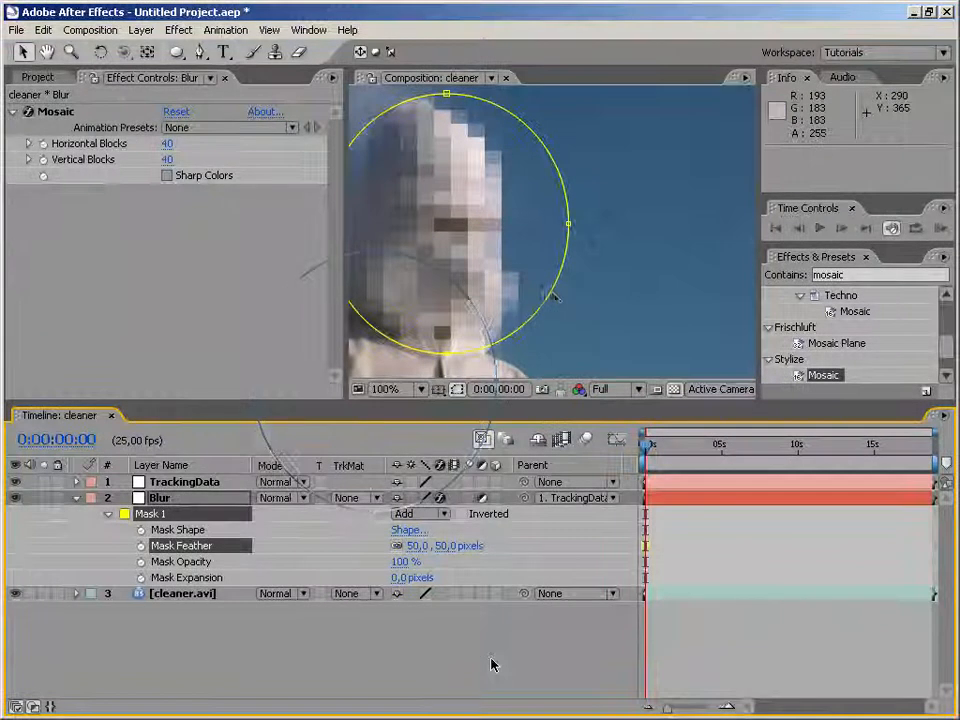